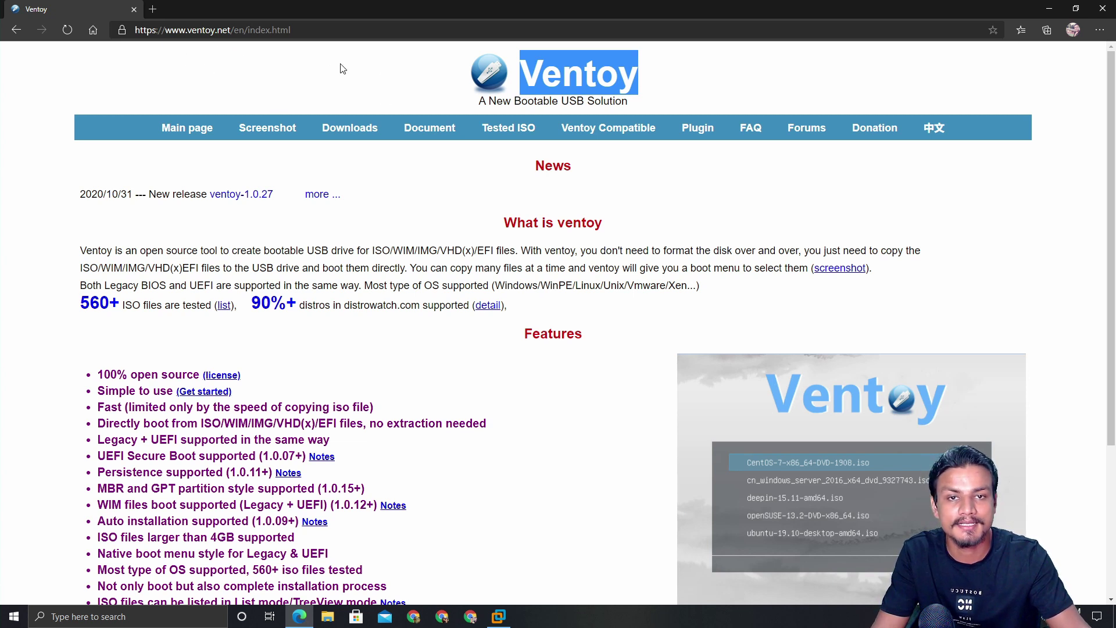
Go to Ventoy's Downloads page and open its GitHub releases link for version 1.0.27
click(313, 74)
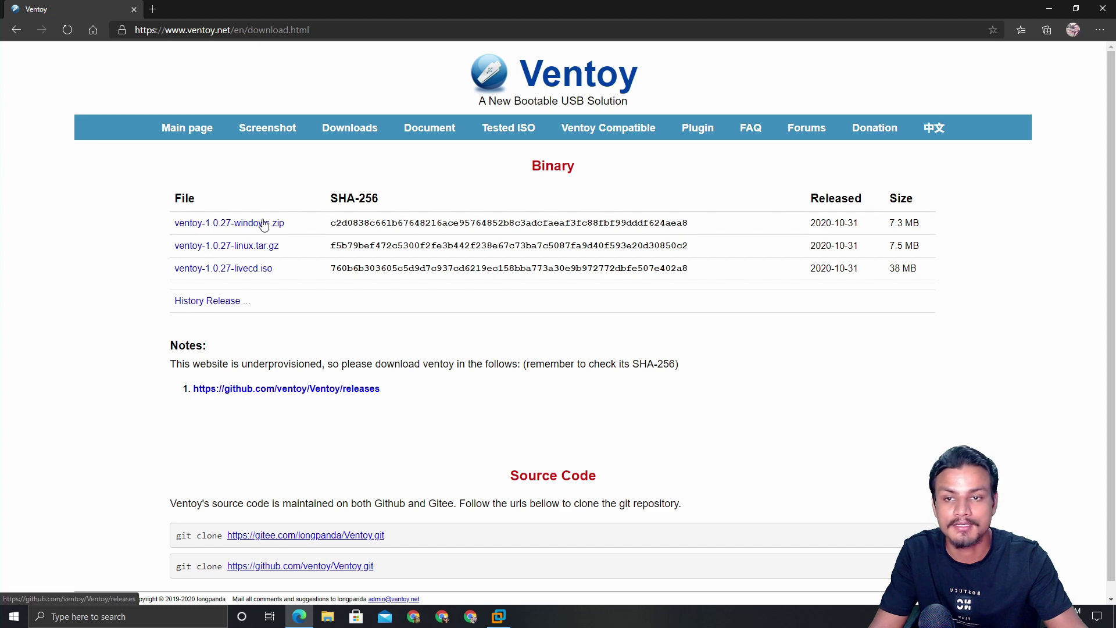
click(262, 225)
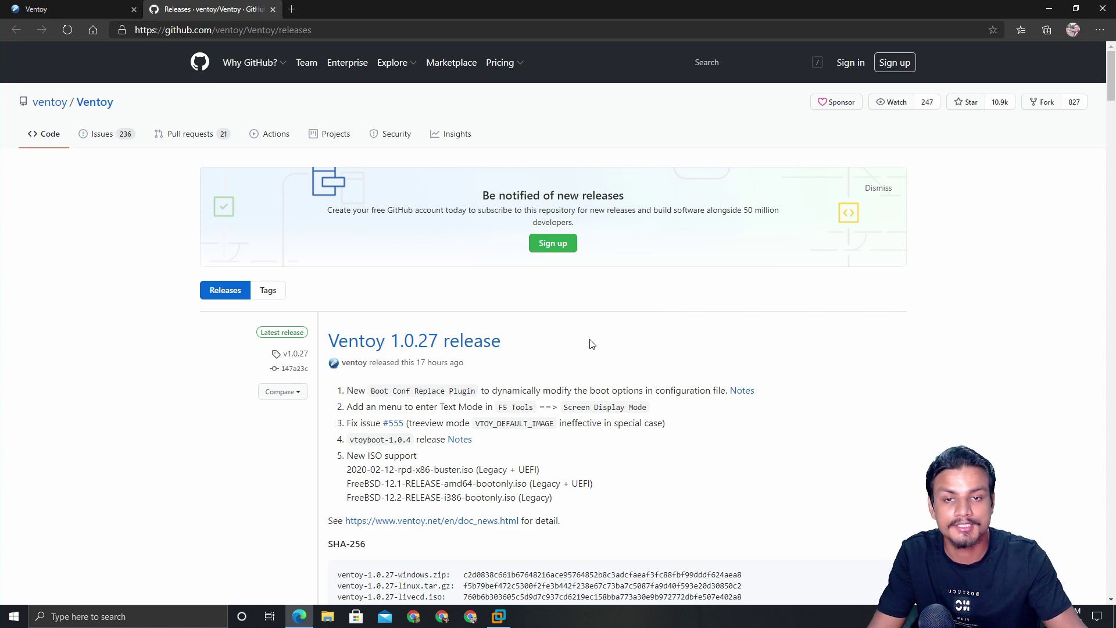
Download ventoy-1.0.27-windows.zip from the release Assets and switch back to the Ventoy tab
scroll(591, 344, down, 5)
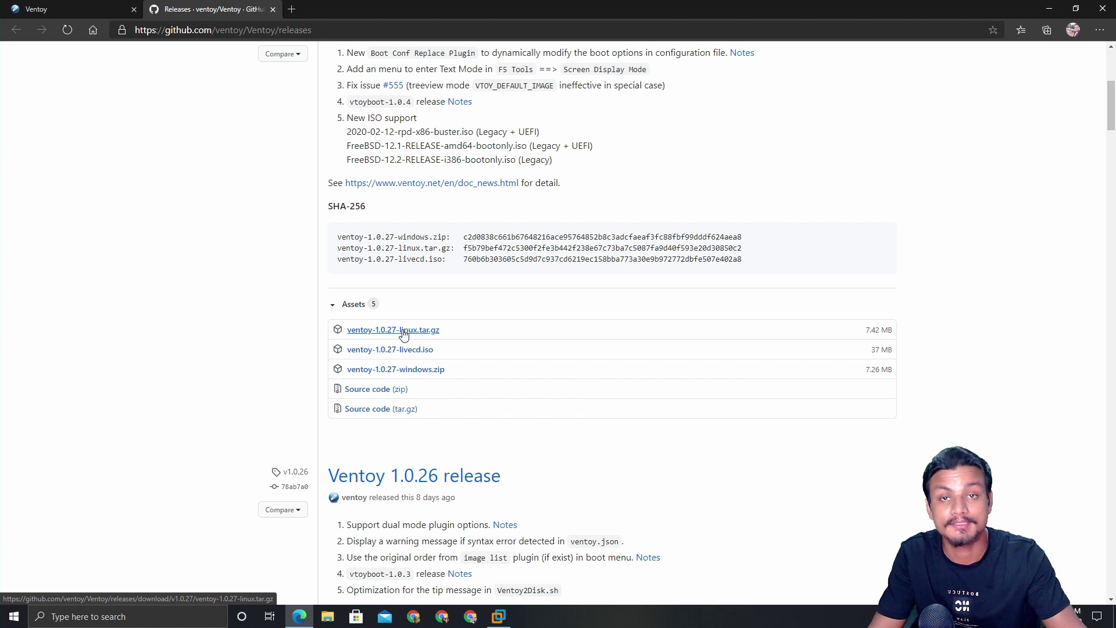
click(418, 376)
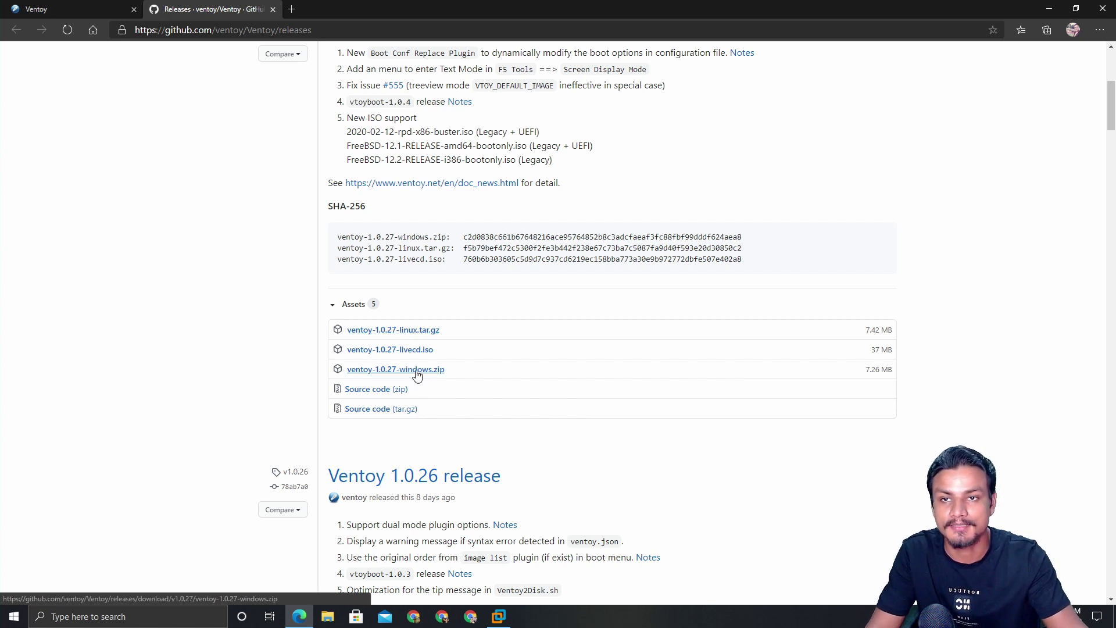
click(79, 7)
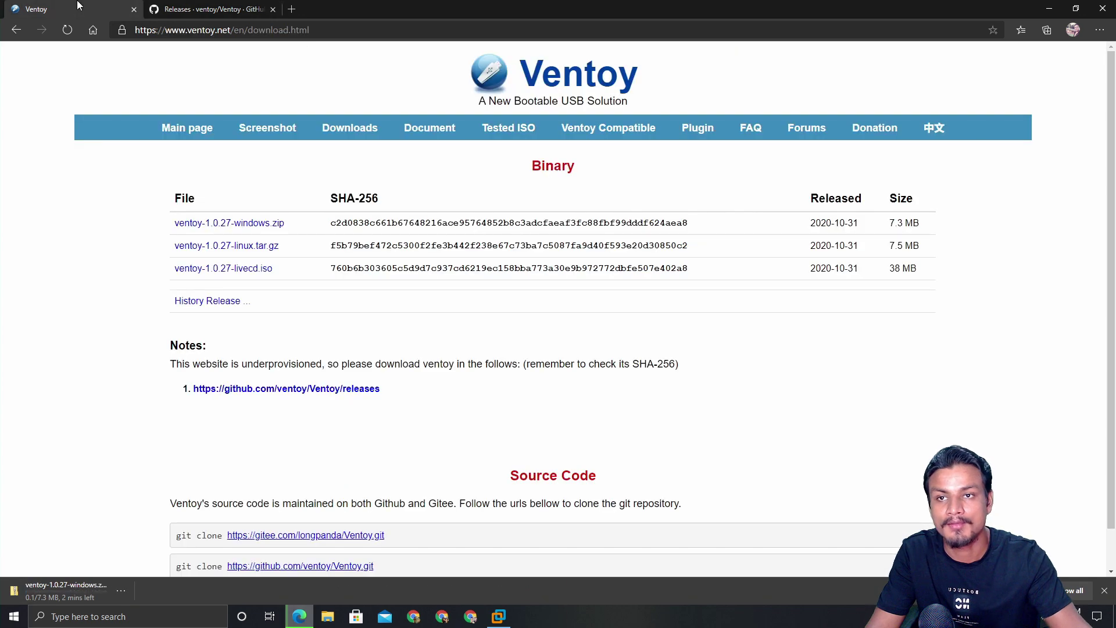
Close the GitHub tab and open Ventoy's Tested ISO page
click(273, 10)
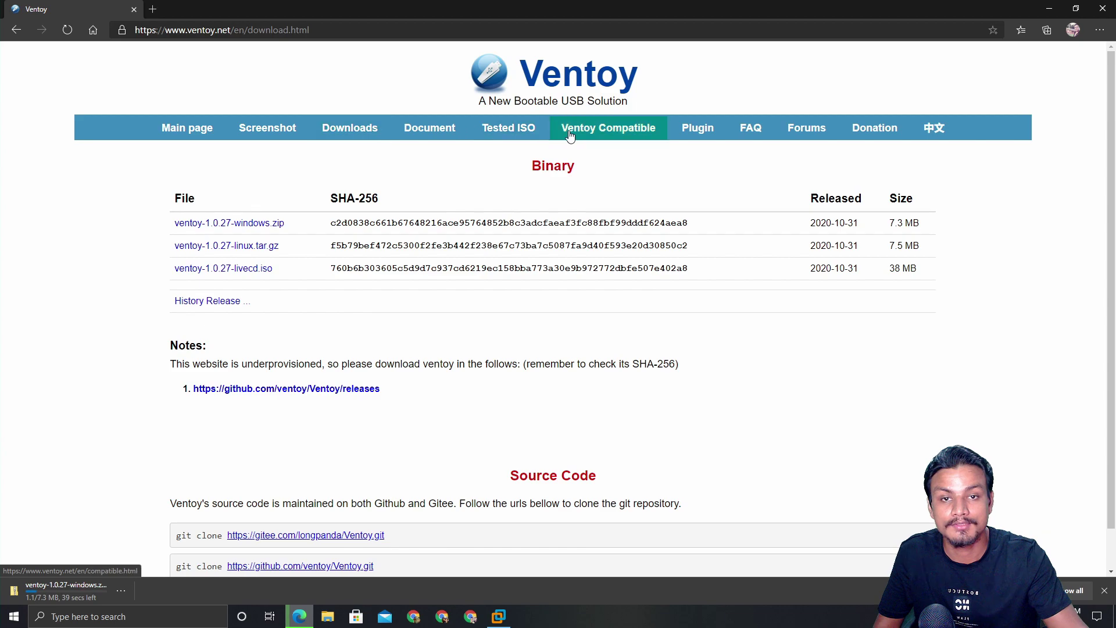
click(508, 129)
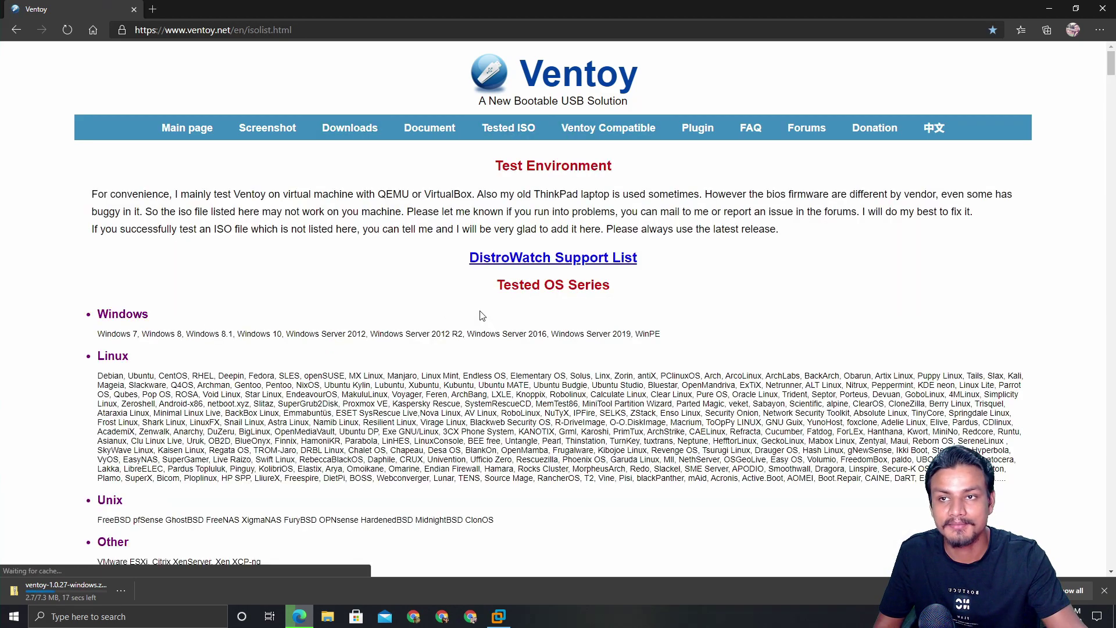
scroll(637, 272, down, 4)
scroll(637, 272, up, 4)
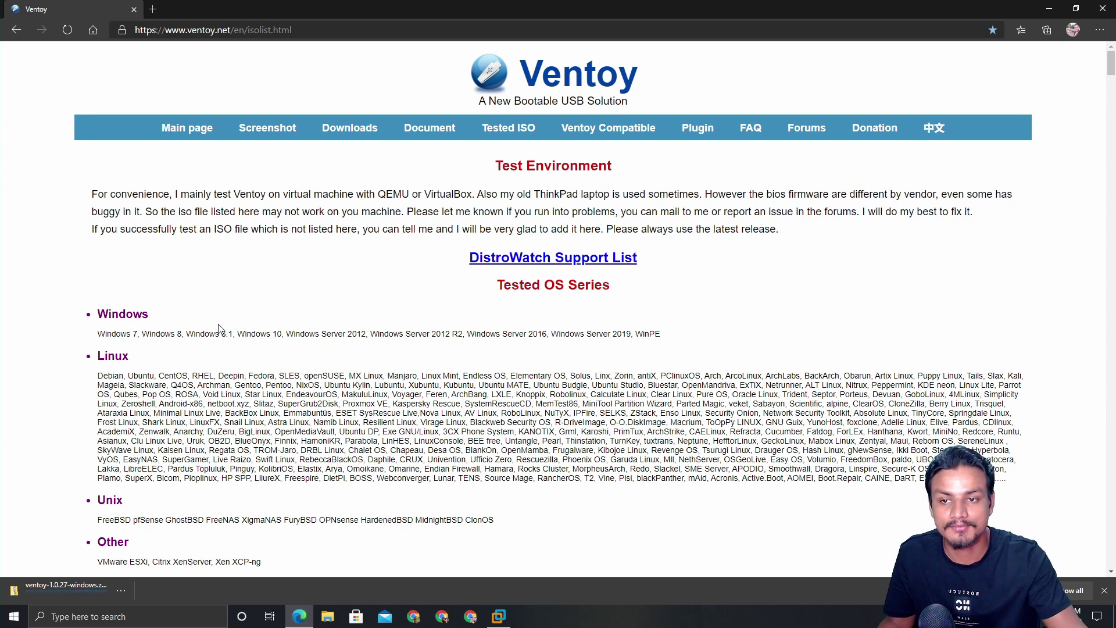
scroll(220, 329, down, 1)
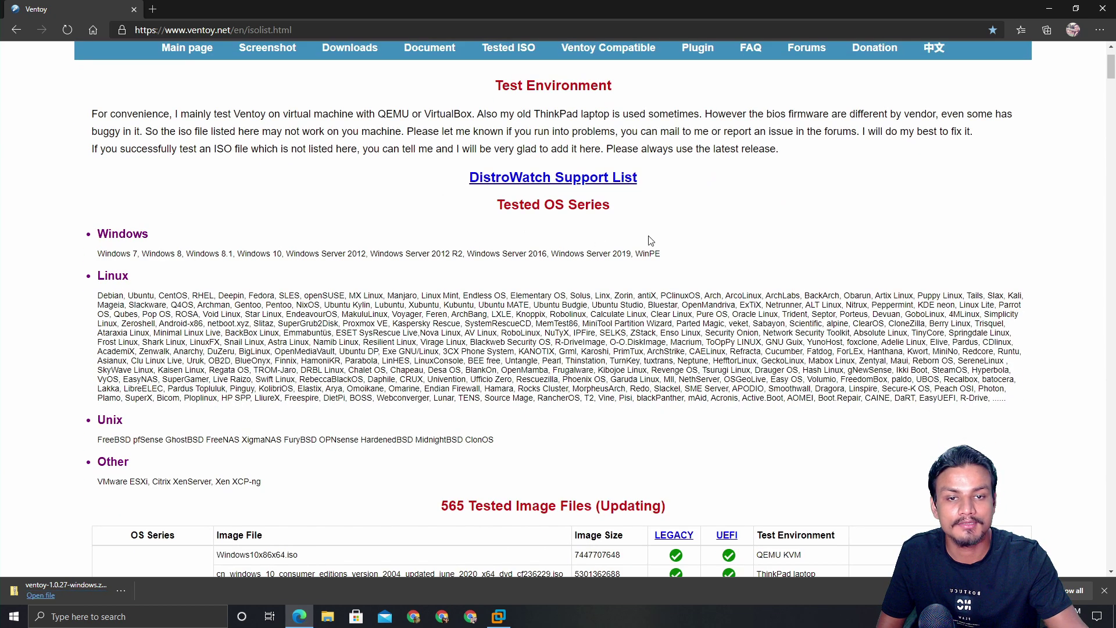
Highlight the tested Windows versions and Linux distributions lists, then clear the highlight
mouse_move(651, 240)
mouse_down()
mouse_move(663, 269)
mouse_move(670, 250)
mouse_up()
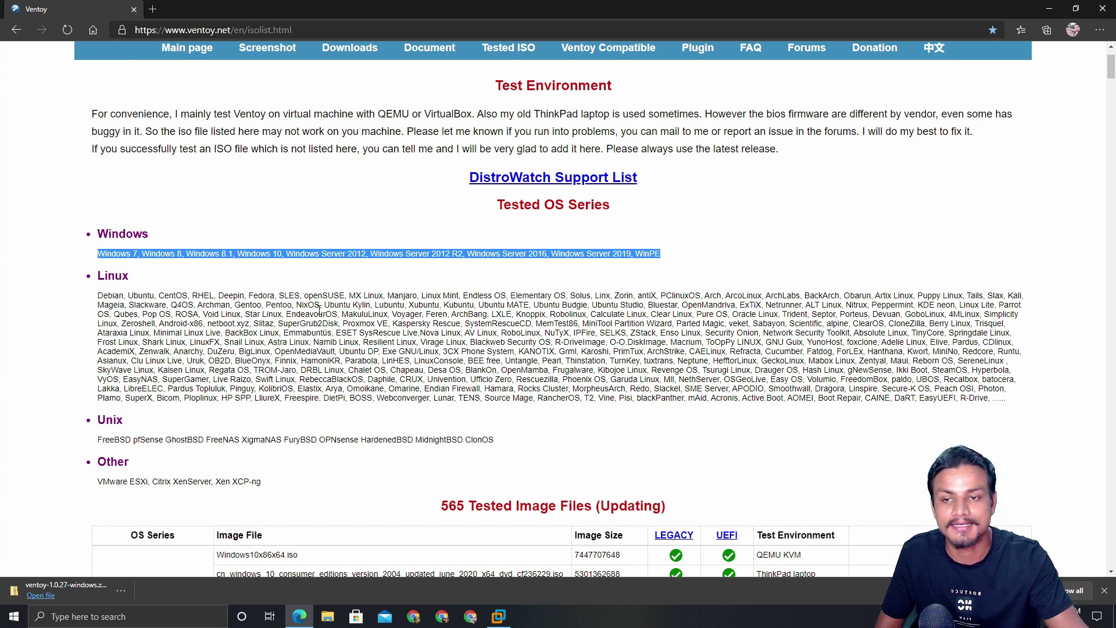
scroll(319, 310, down, 2)
drag(100, 135, 1043, 256)
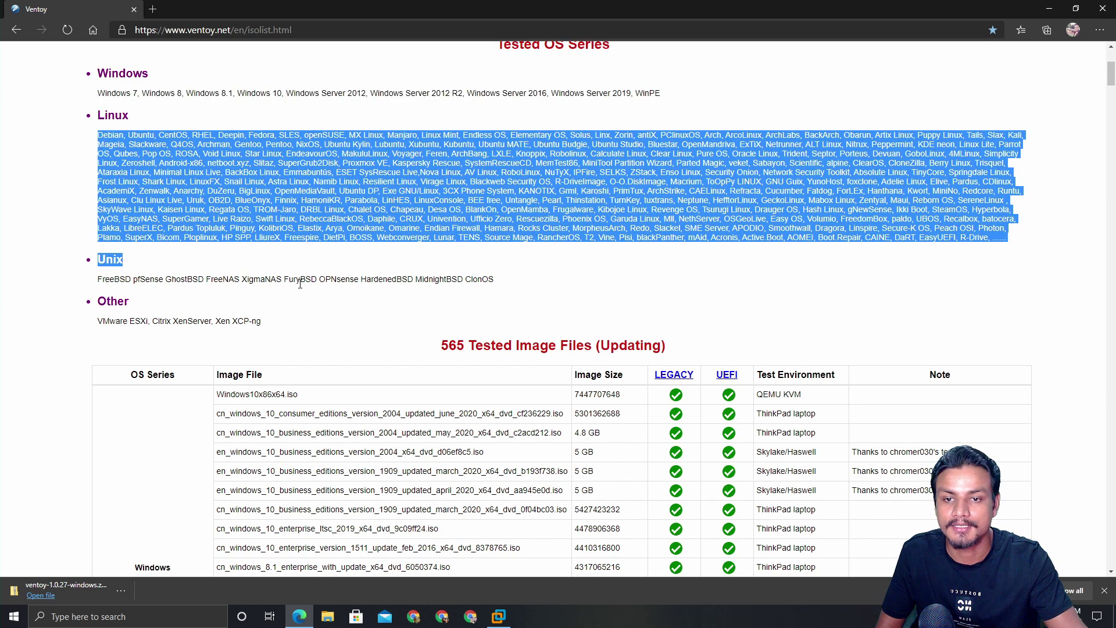
click(402, 214)
scroll(436, 266, up, 2)
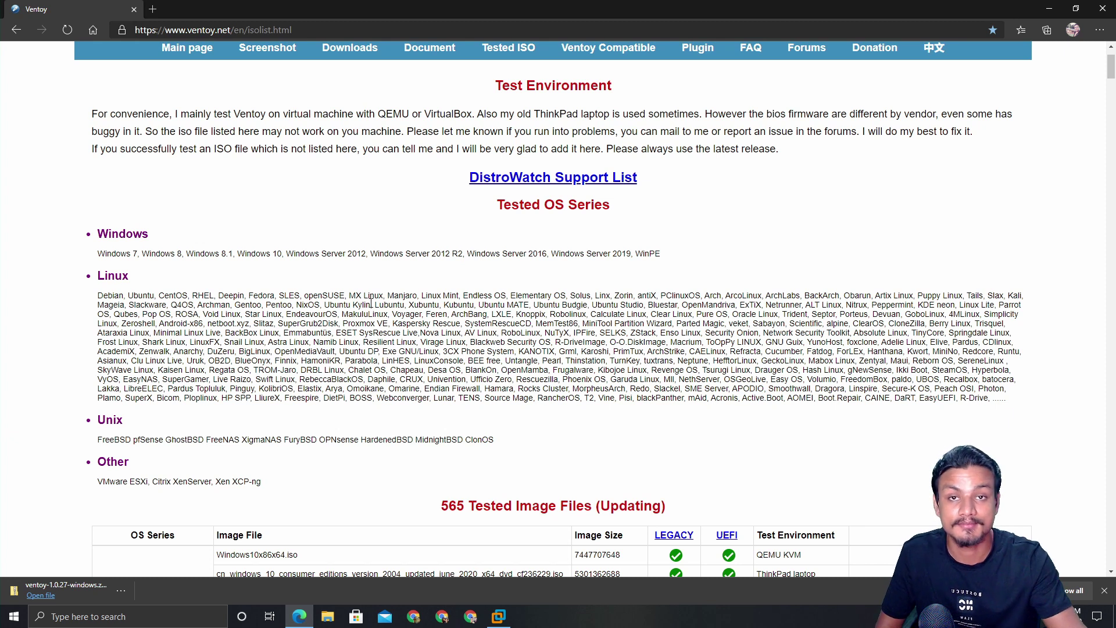
scroll(456, 277, up, 1)
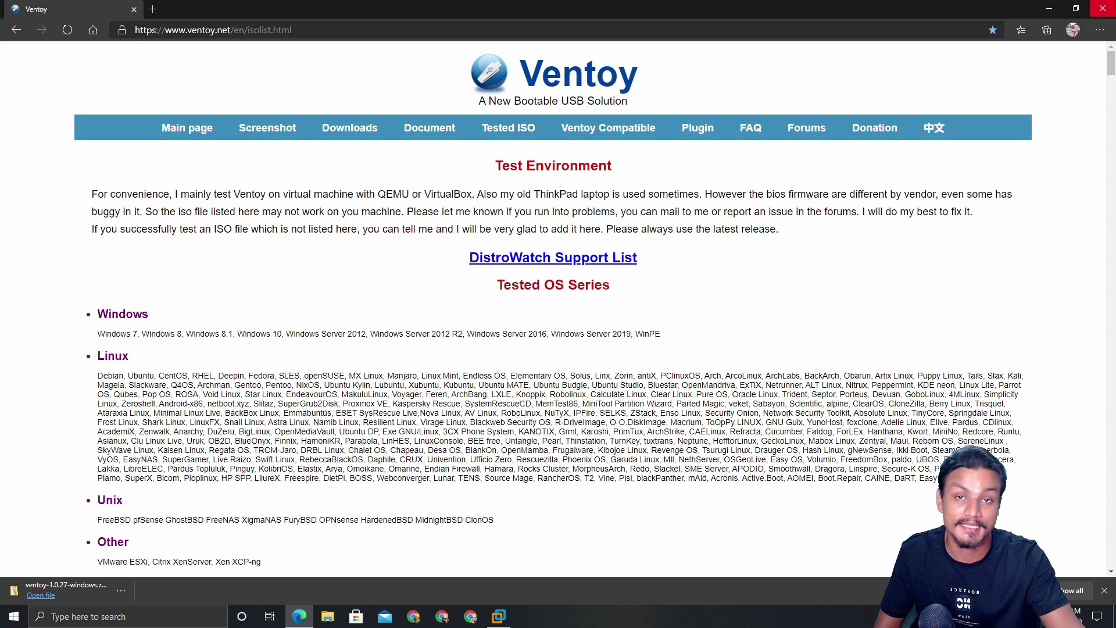
Close the browser and extract ventoy-1.0.27-windows.zip in Downloads with 7-Zip
click(1103, 8)
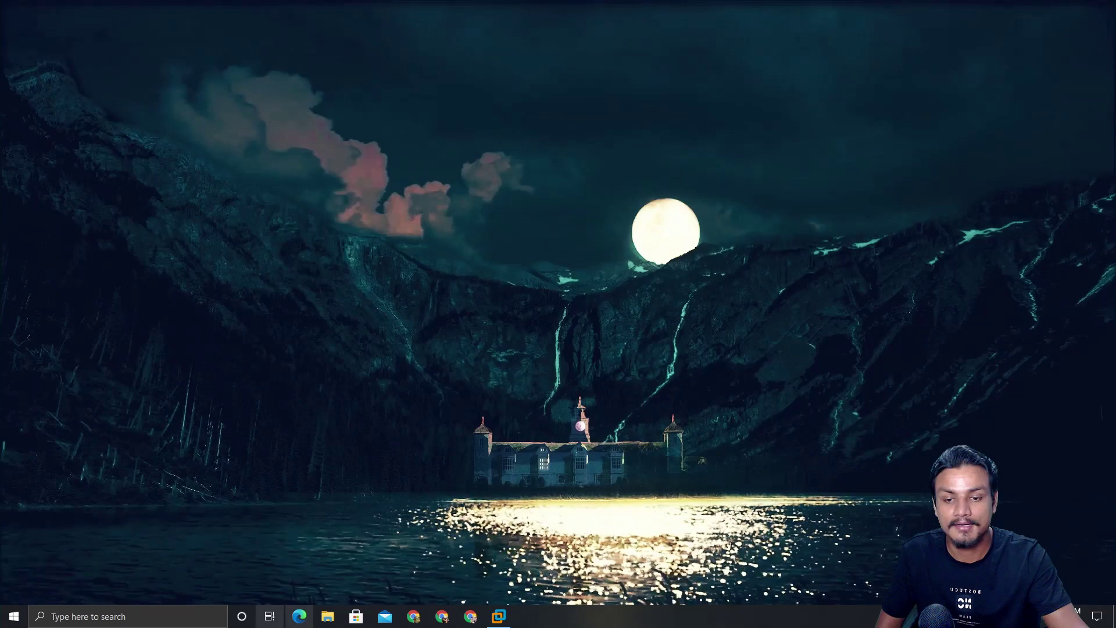
click(327, 616)
click(263, 294)
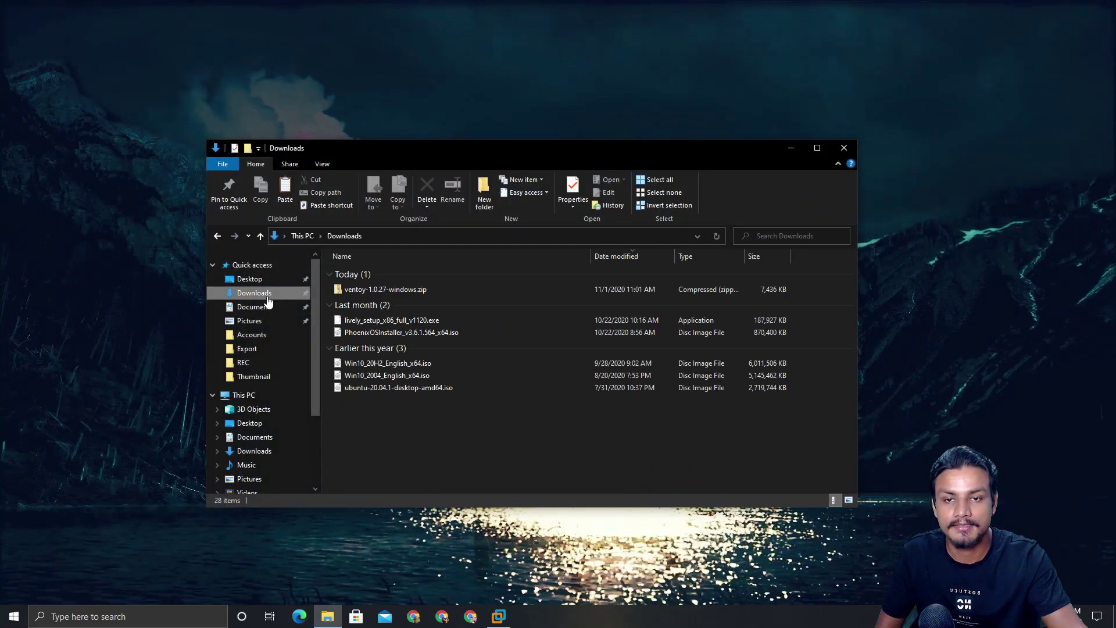
right_click(381, 290)
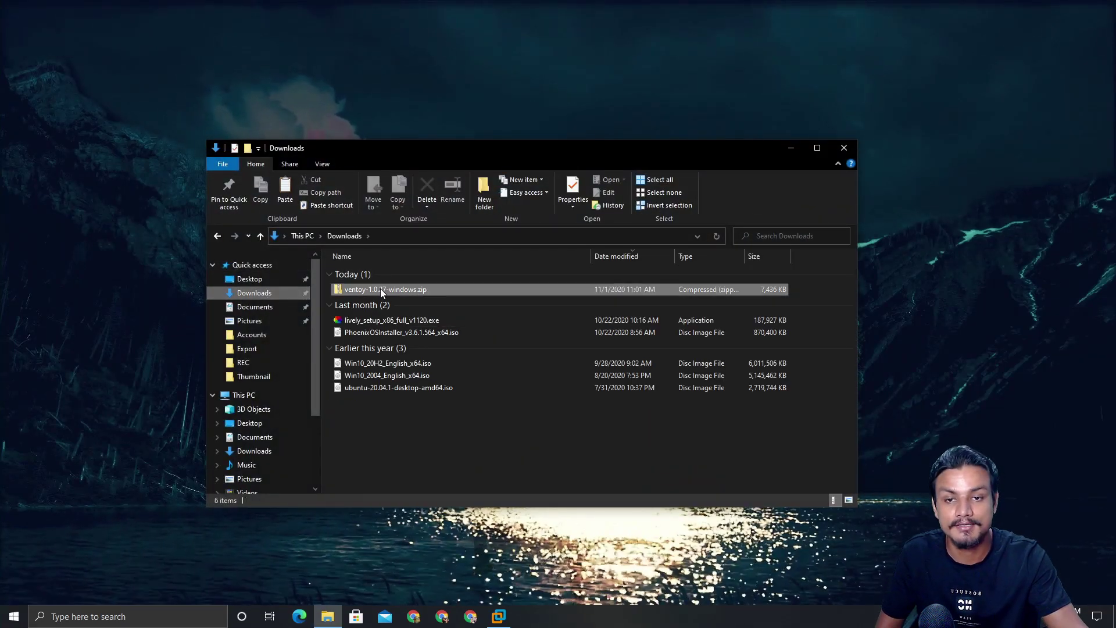
mouse_move(512, 339)
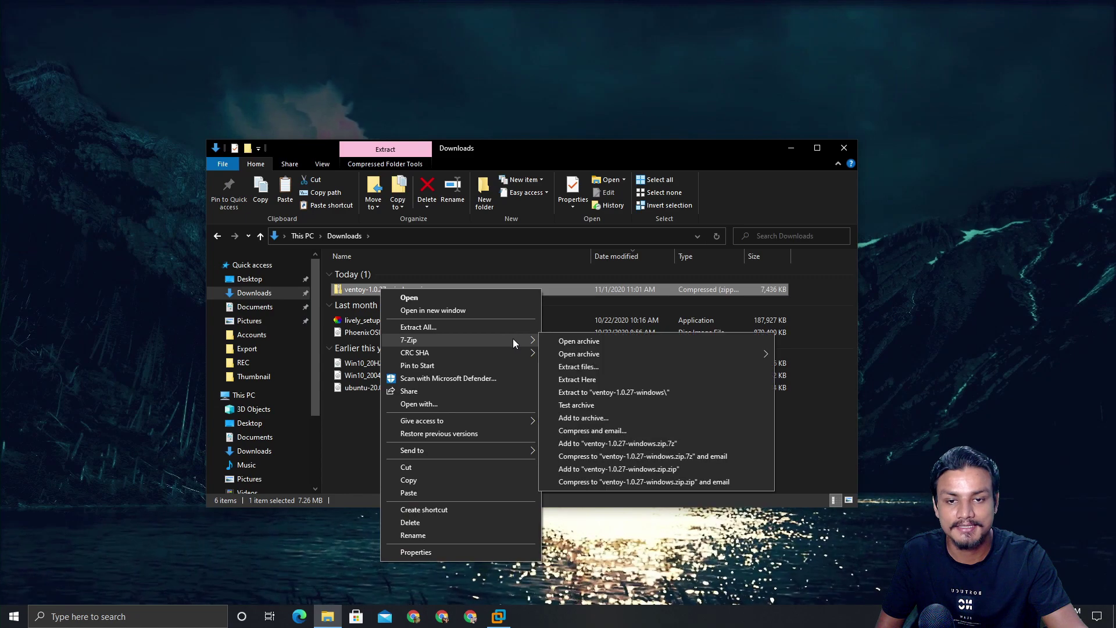
click(640, 391)
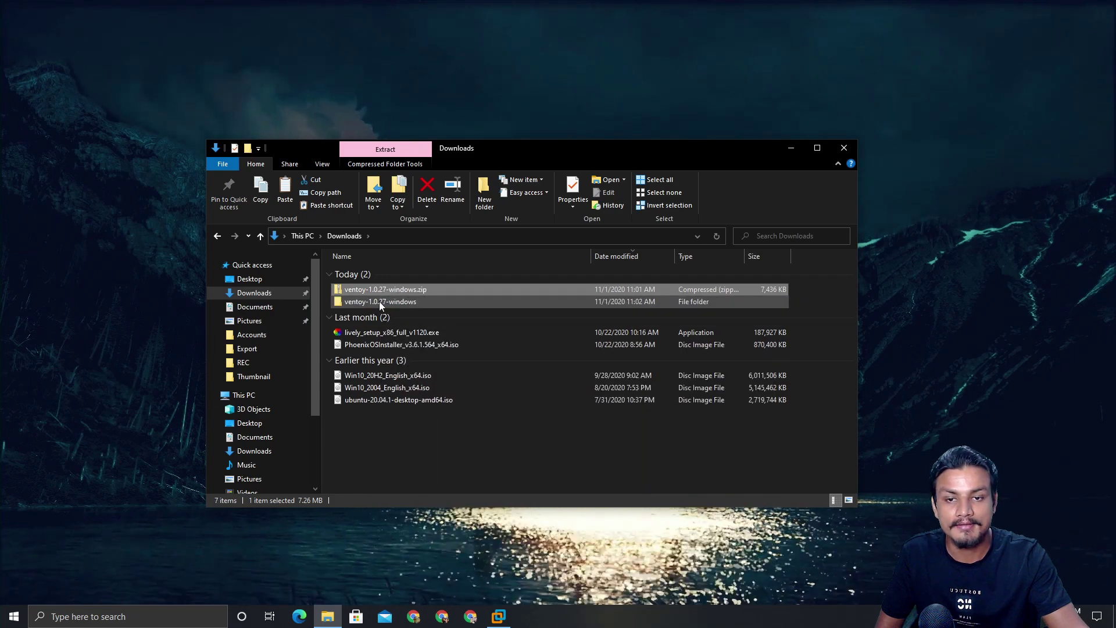
Run Ventoy2Disk.exe from the ventoy-1.0.27 folder as administrator
click(379, 301)
double_click(379, 301)
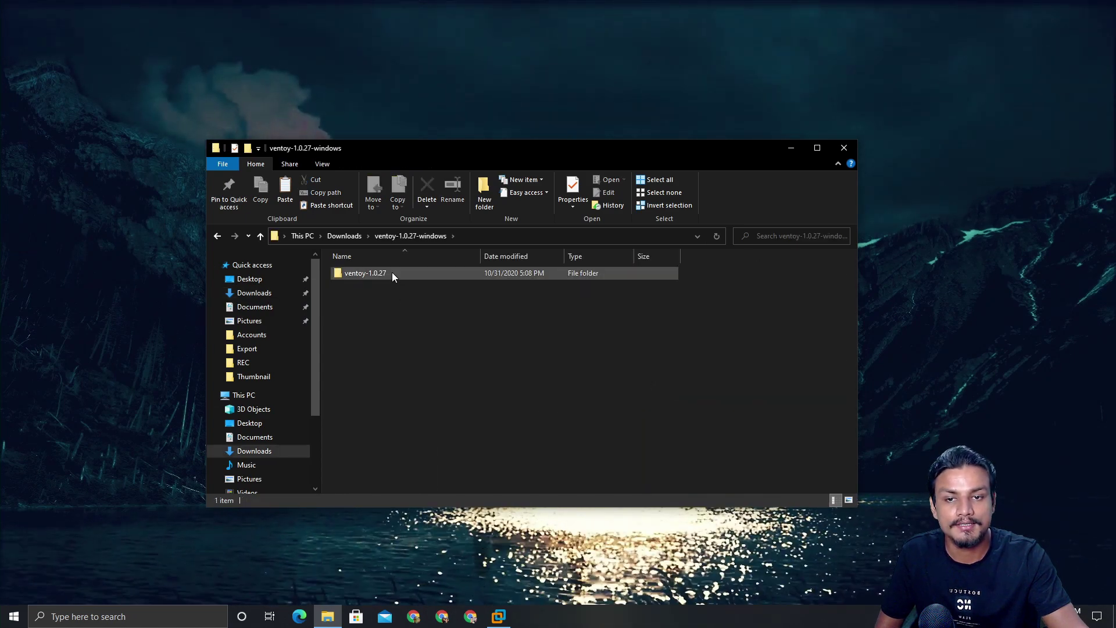
double_click(392, 272)
click(394, 312)
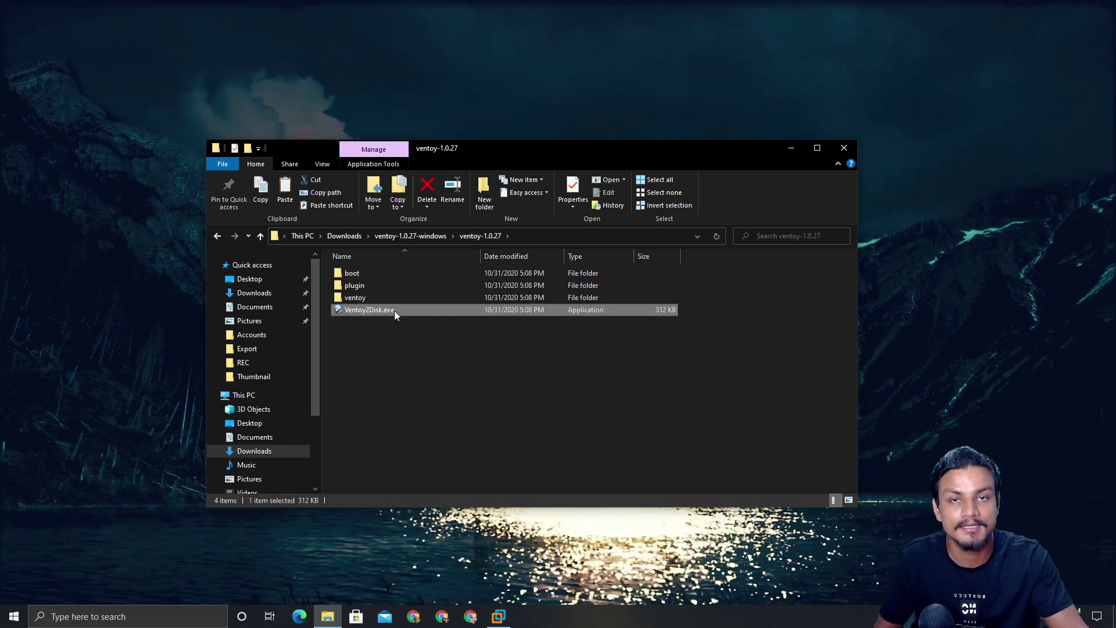
right_click(394, 314)
click(431, 332)
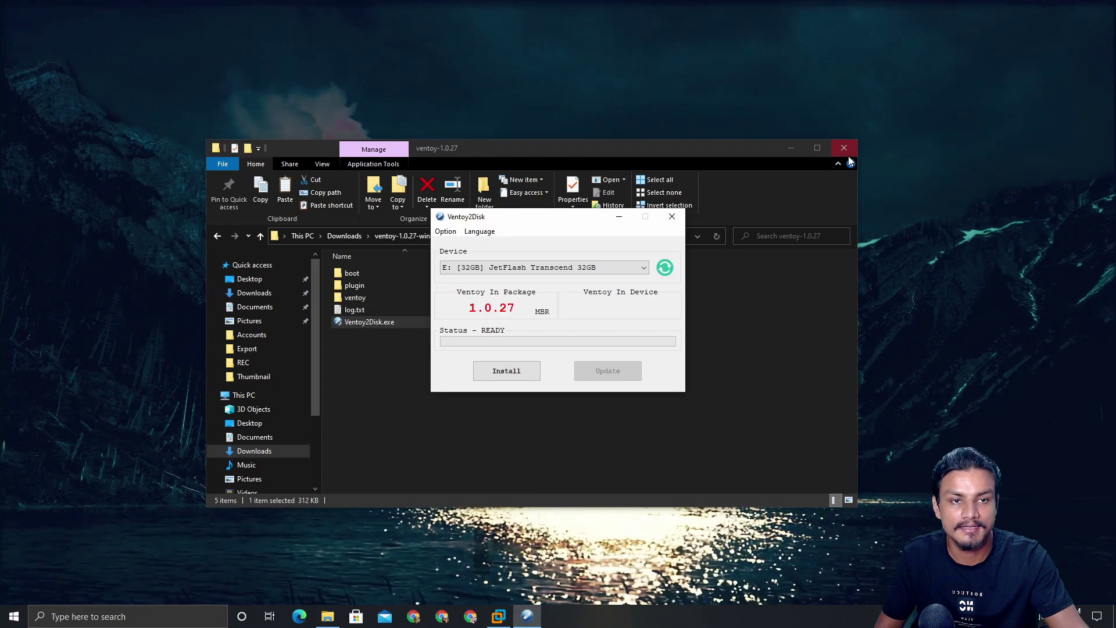
Select E: [32GB] JetFlash Transcend 32GB as the Ventoy2Disk target device
click(845, 148)
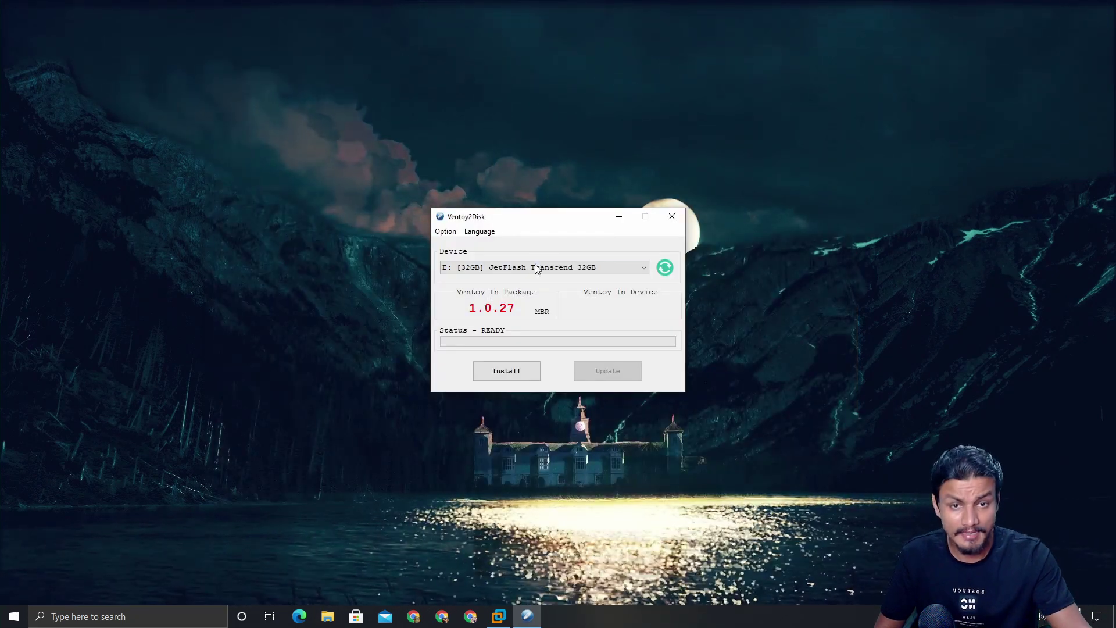
click(529, 268)
click(525, 268)
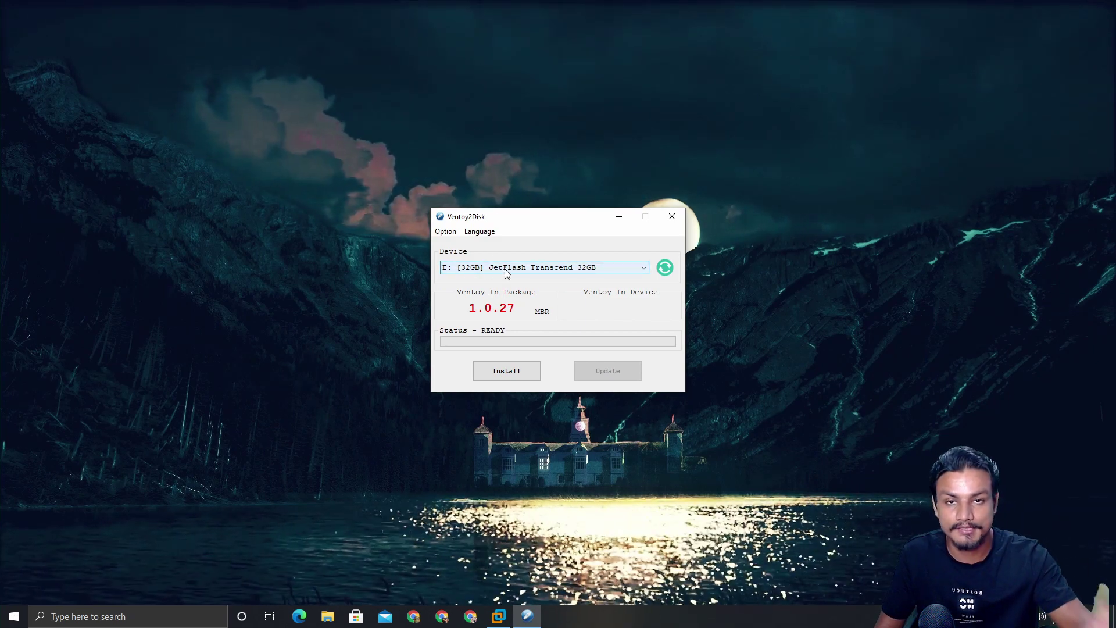
click(507, 271)
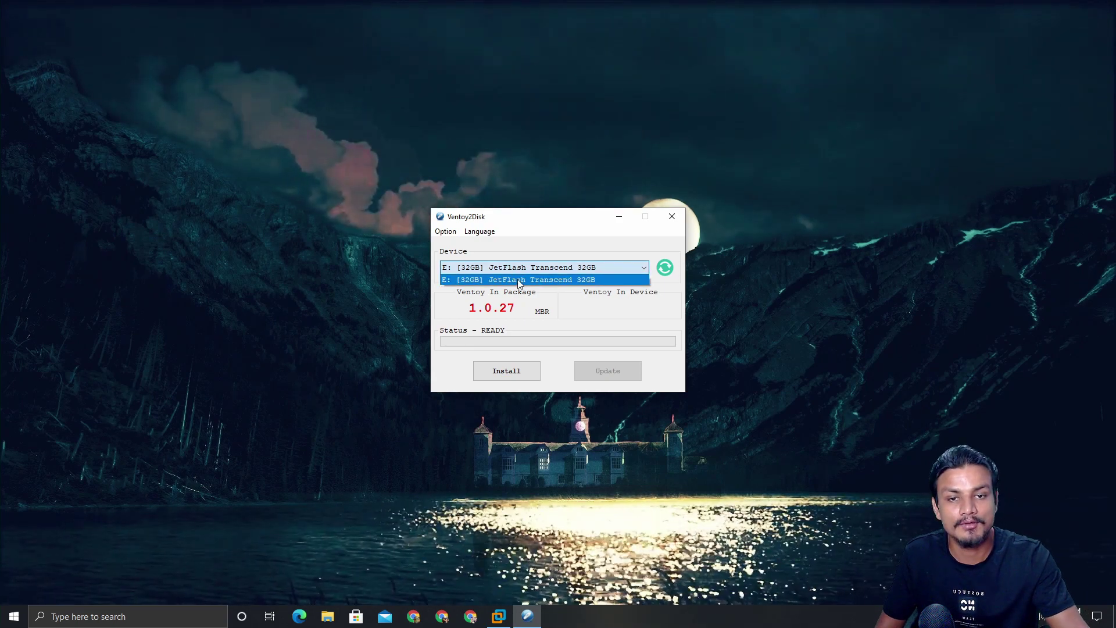
click(519, 281)
click(518, 272)
click(513, 281)
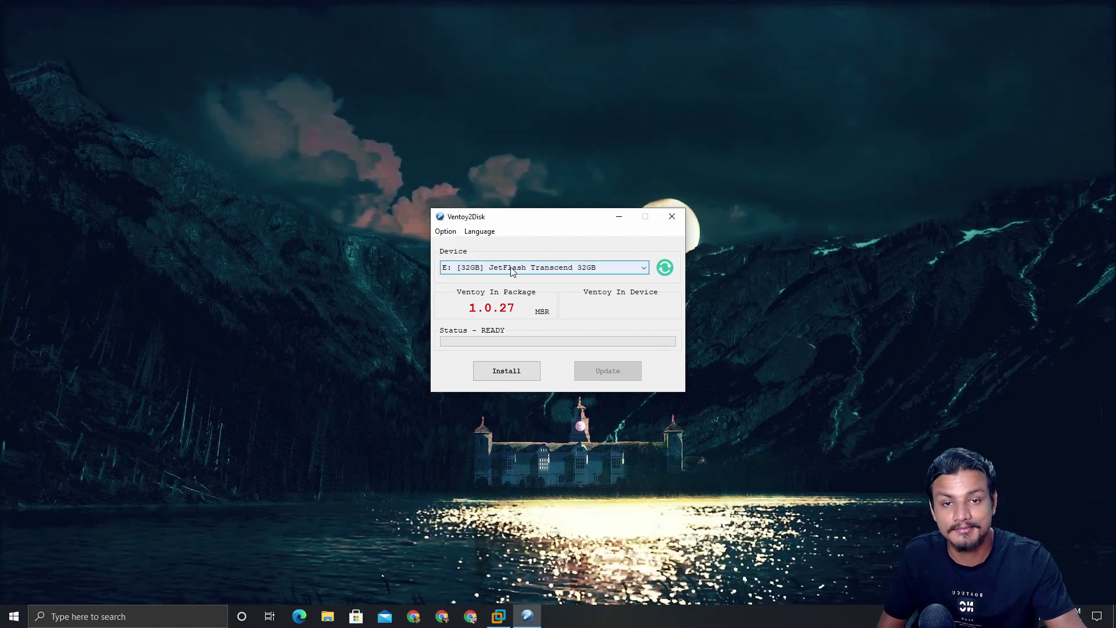
click(512, 271)
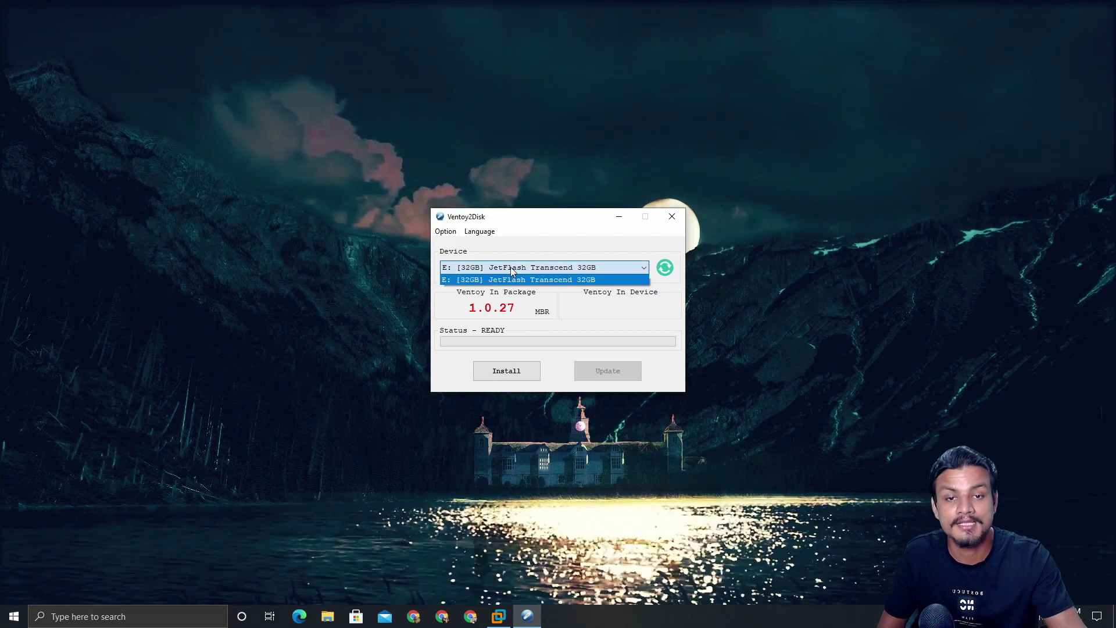
click(557, 270)
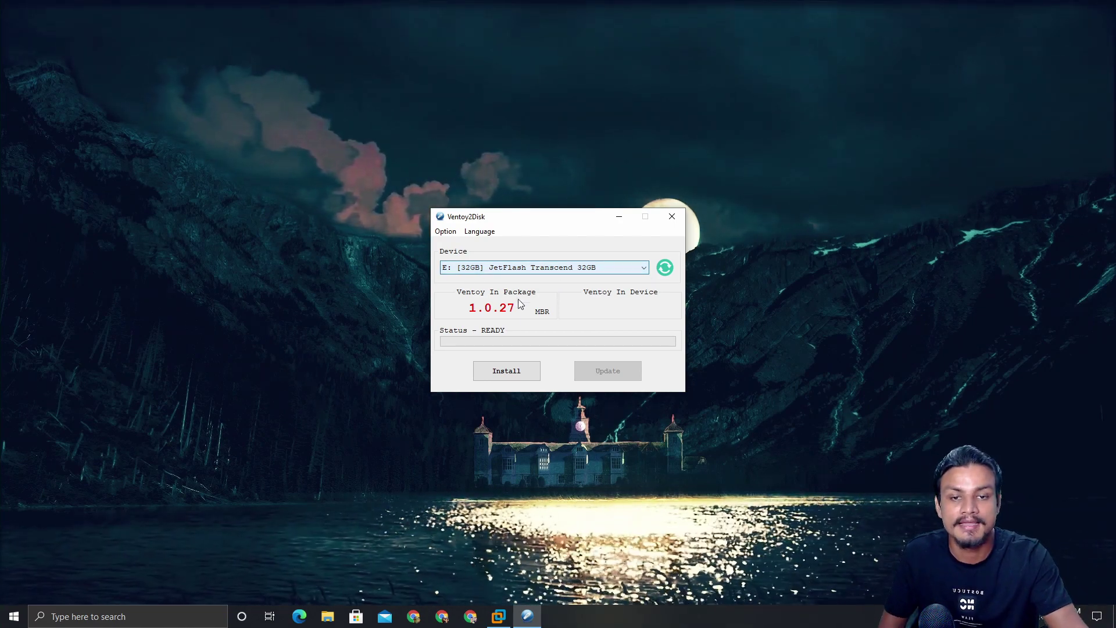
Install Ventoy 1.0.27 on the JetFlash drive, confirming both warnings, then close Ventoy2Disk
click(512, 375)
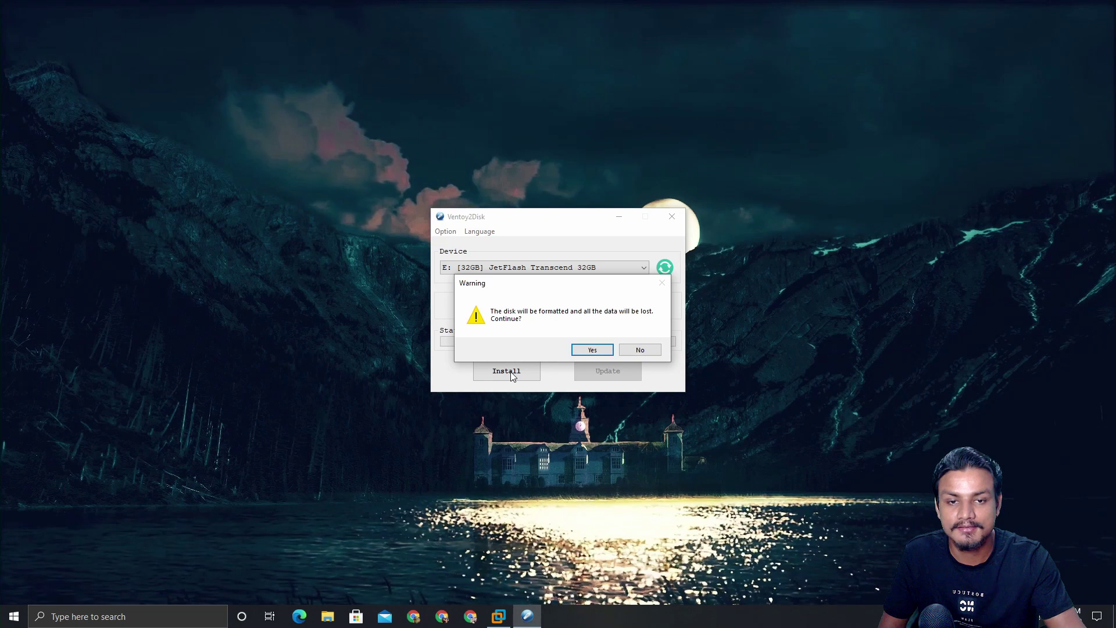
click(592, 350)
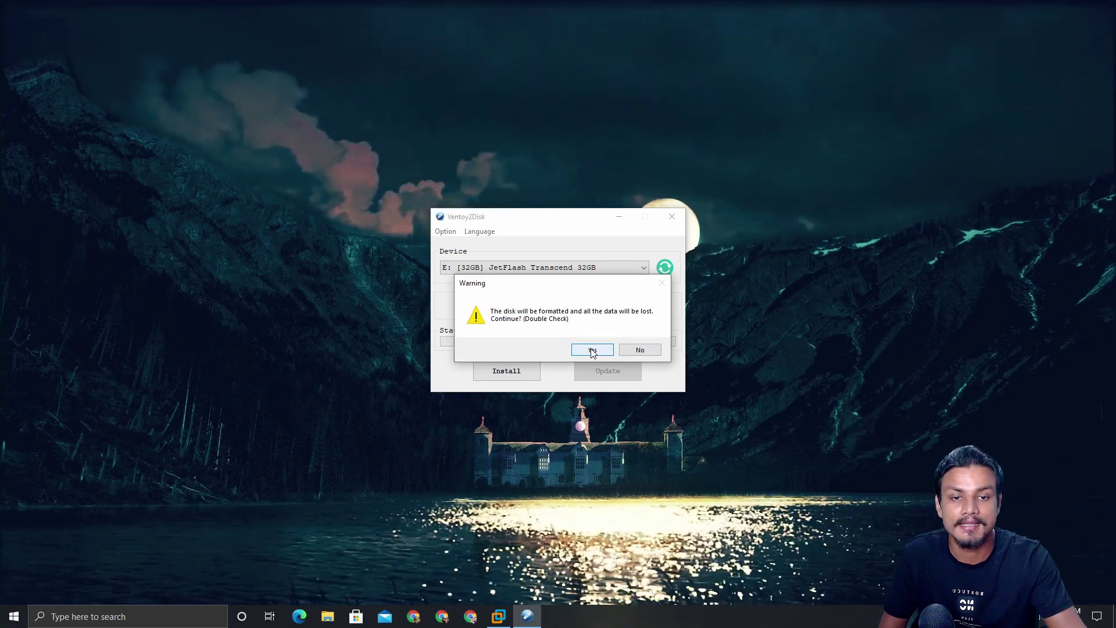
click(592, 351)
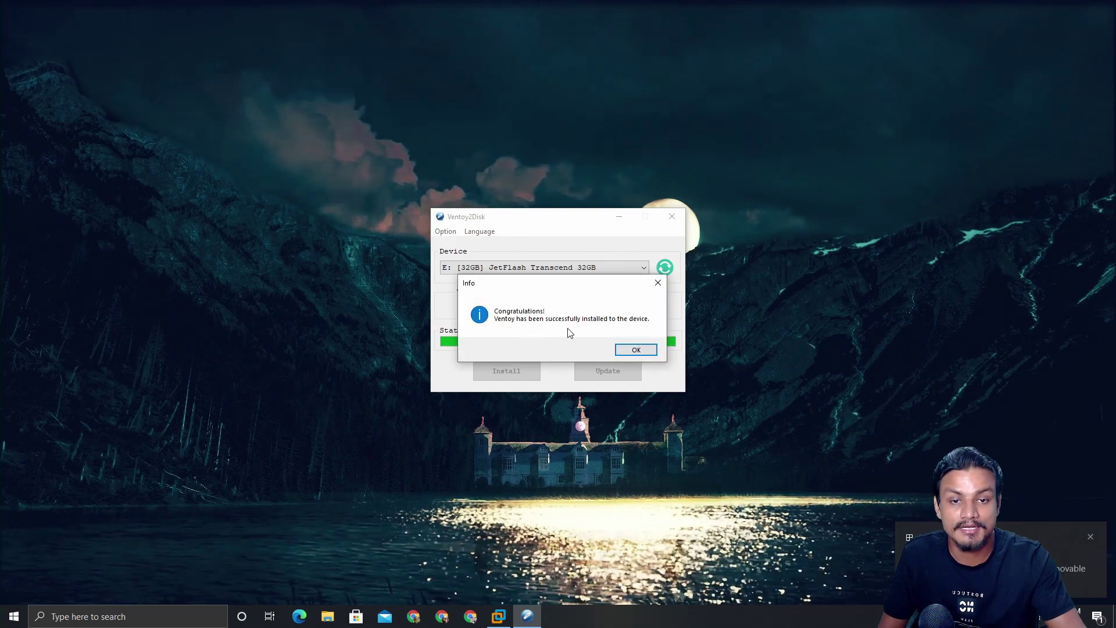
click(631, 351)
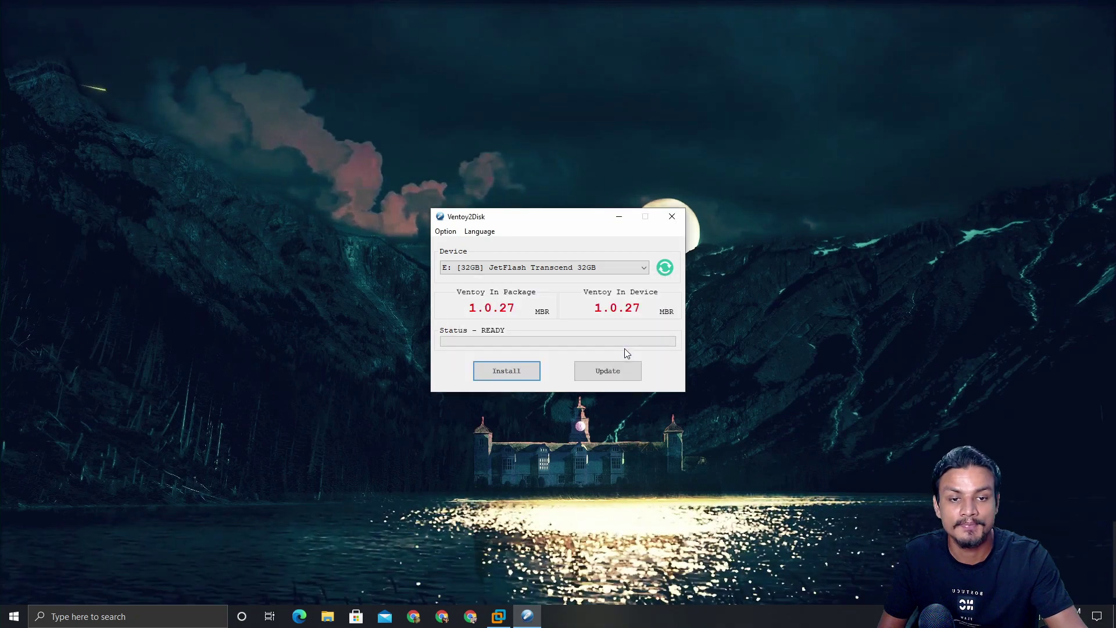
click(680, 222)
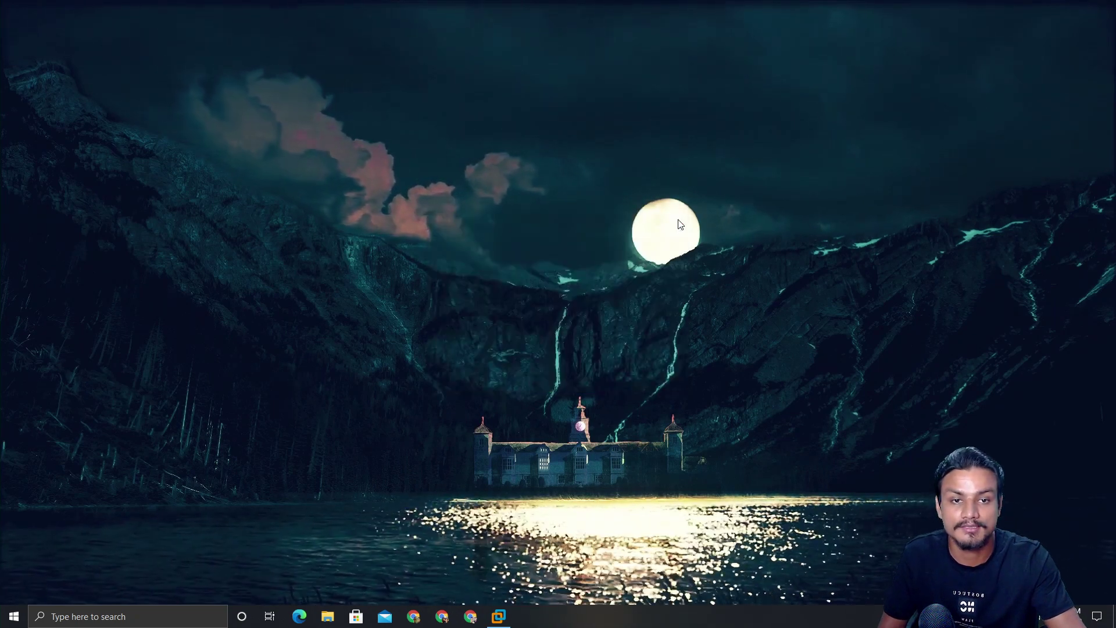
Browse to the empty Ventoy (E:) drive under This PC in File Explorer
click(327, 616)
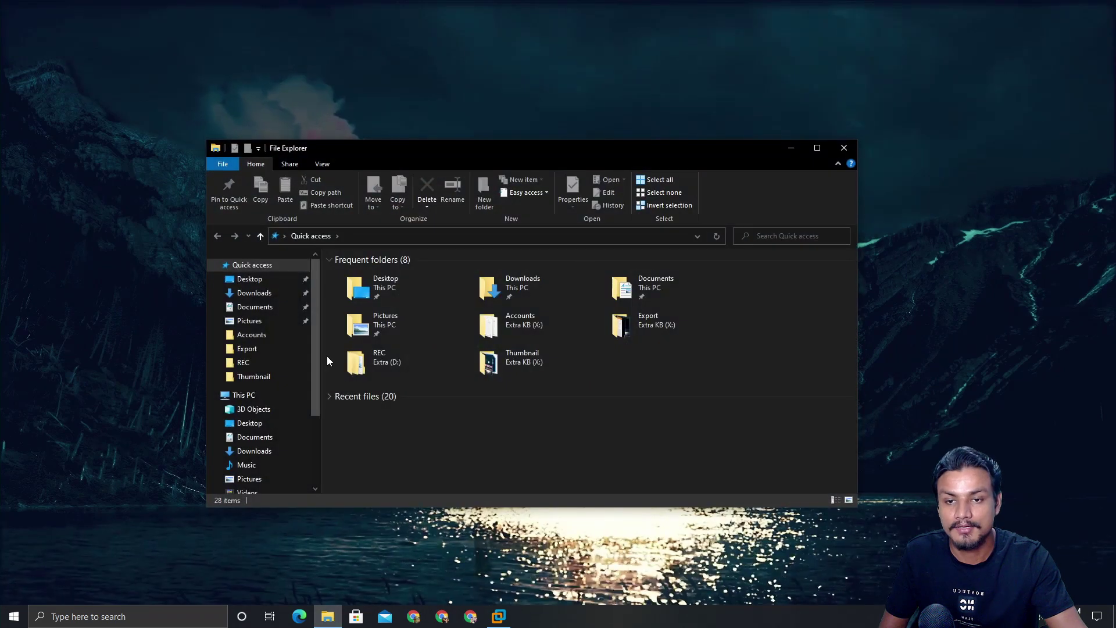
drag(316, 350, 318, 413)
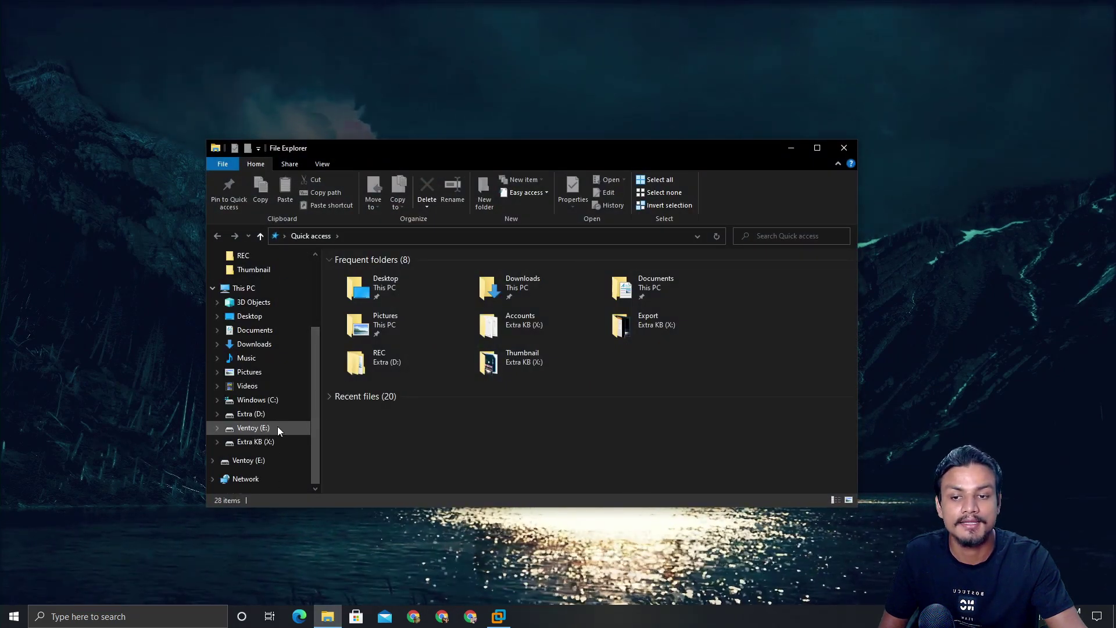
click(247, 429)
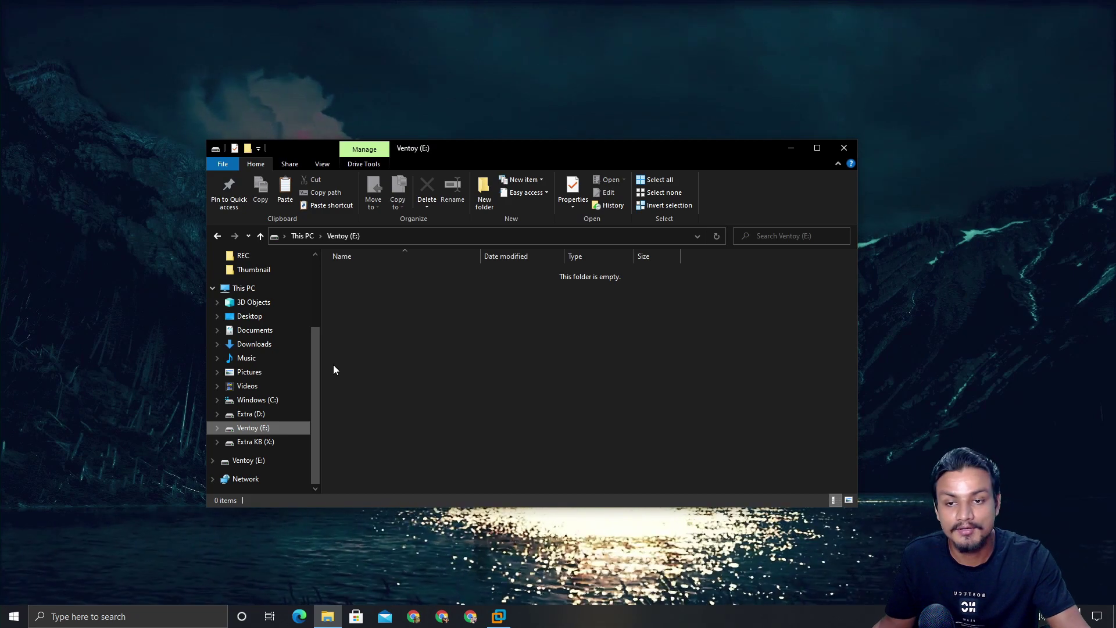
Copy the PhoenixOS, Win10_20H2, Win10_2004 and ubuntu-20.04.1 ISOs from Downloads
click(258, 344)
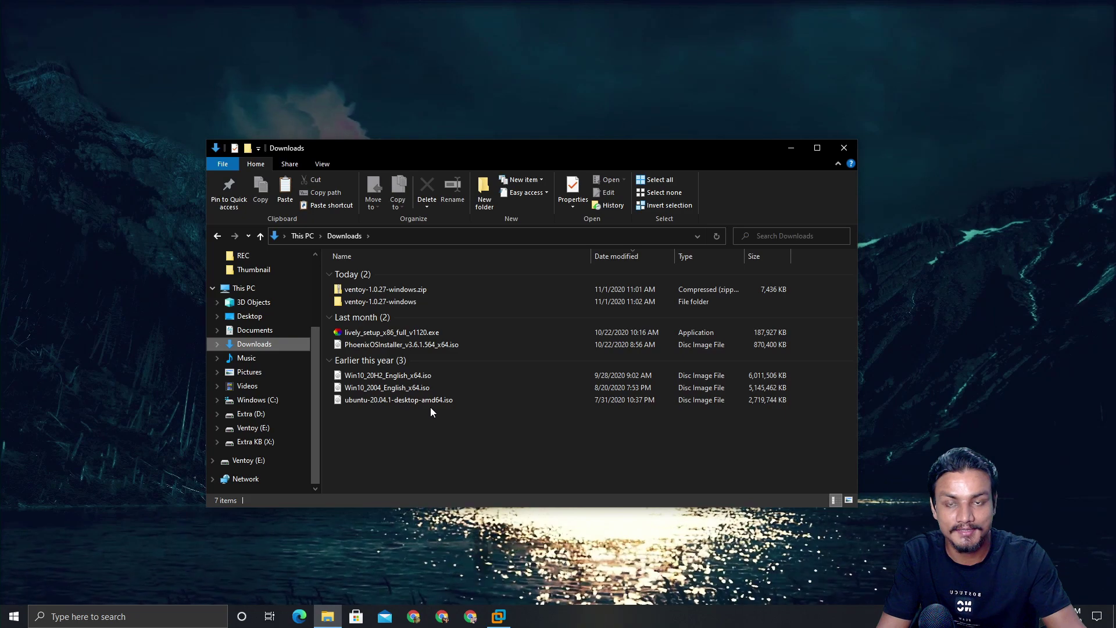
click(427, 345)
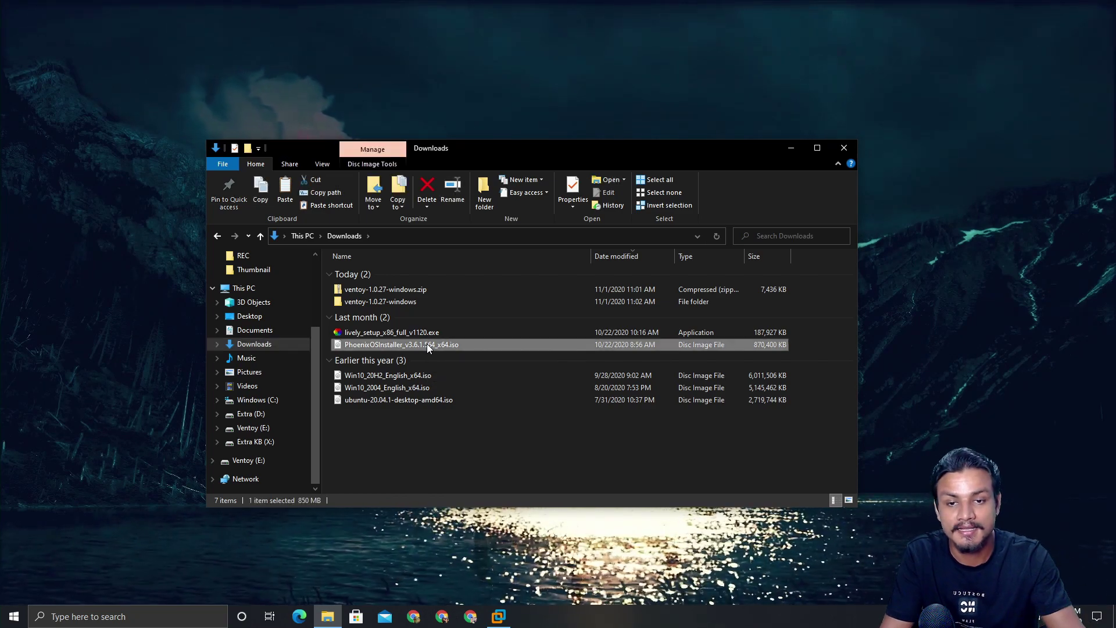
ctrl+click(375, 375)
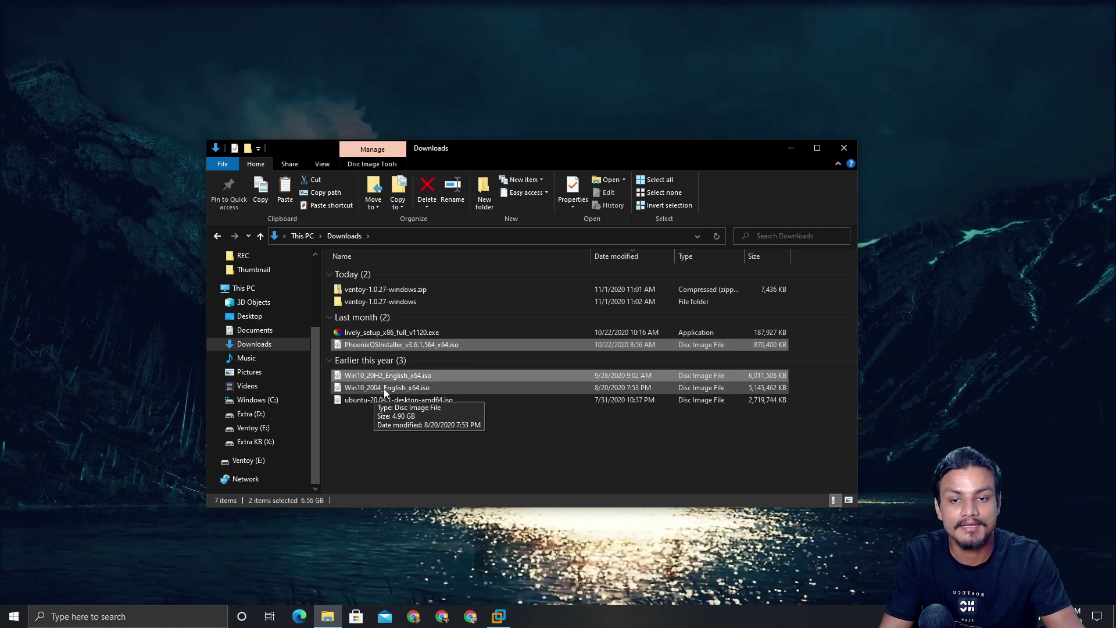
ctrl+click(384, 388)
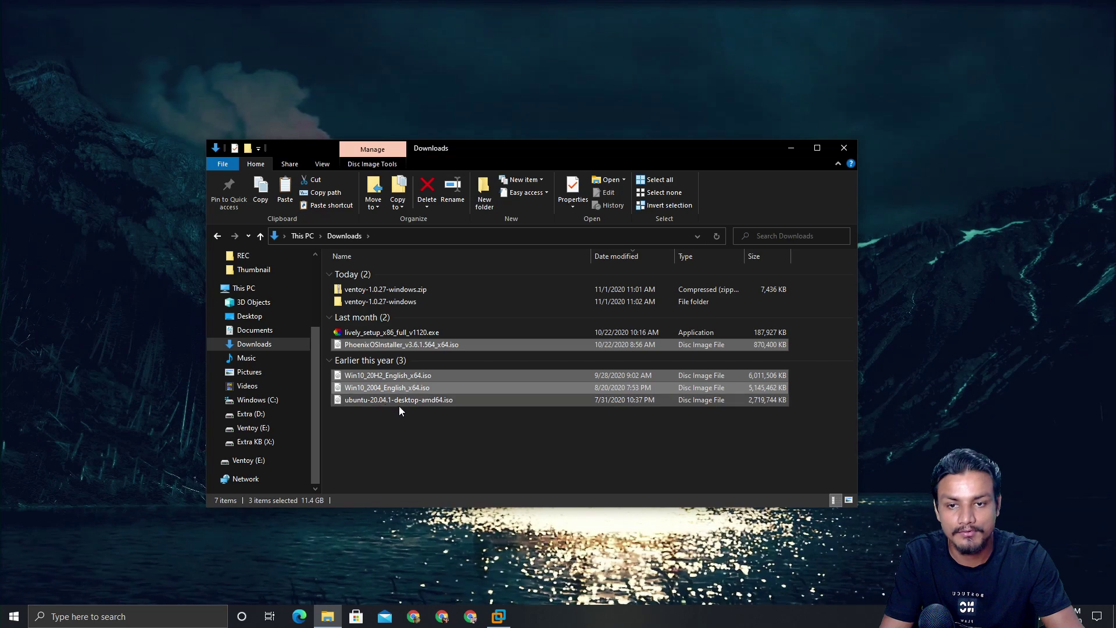
ctrl+click(386, 400)
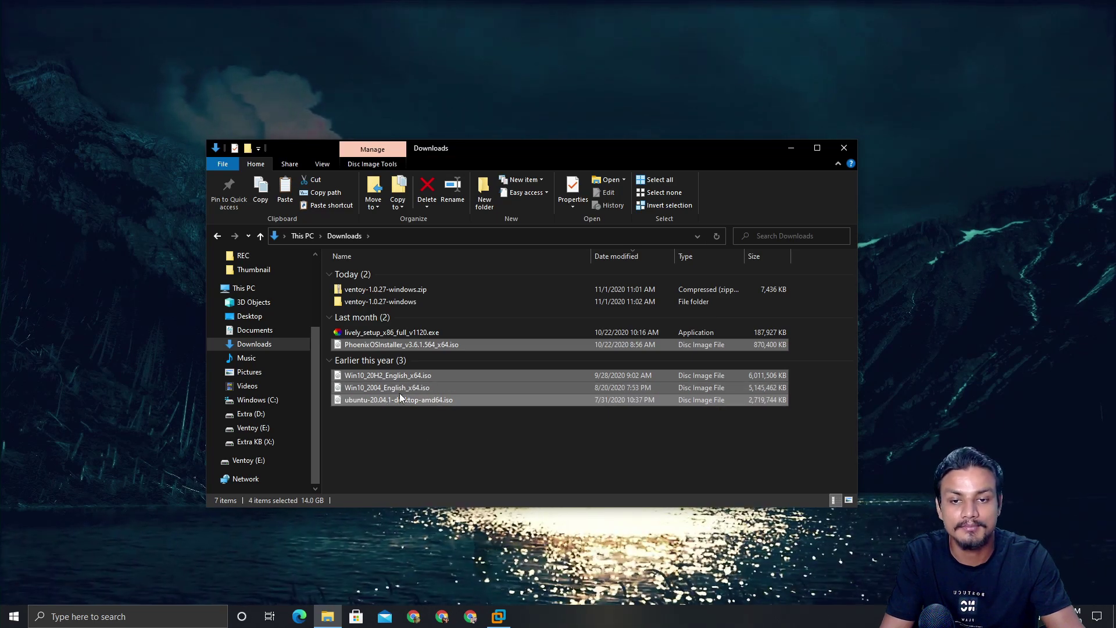
right_click(400, 393)
click(445, 530)
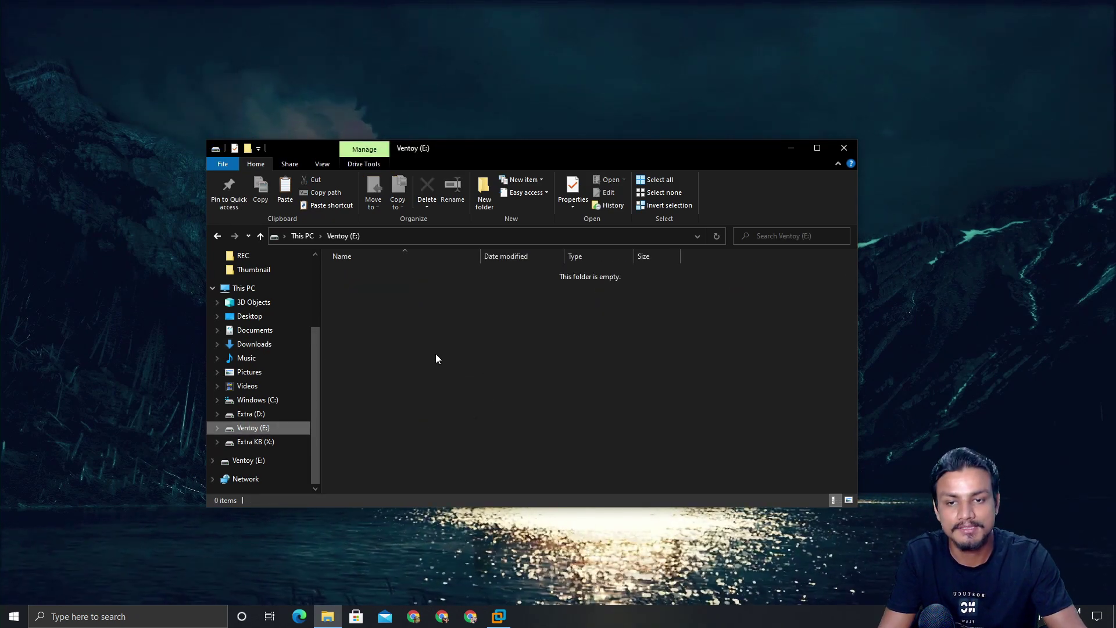
Paste the four copied ISO files, 14.0 GB in total, into Ventoy (E:)
right_click(409, 319)
key(Escape)
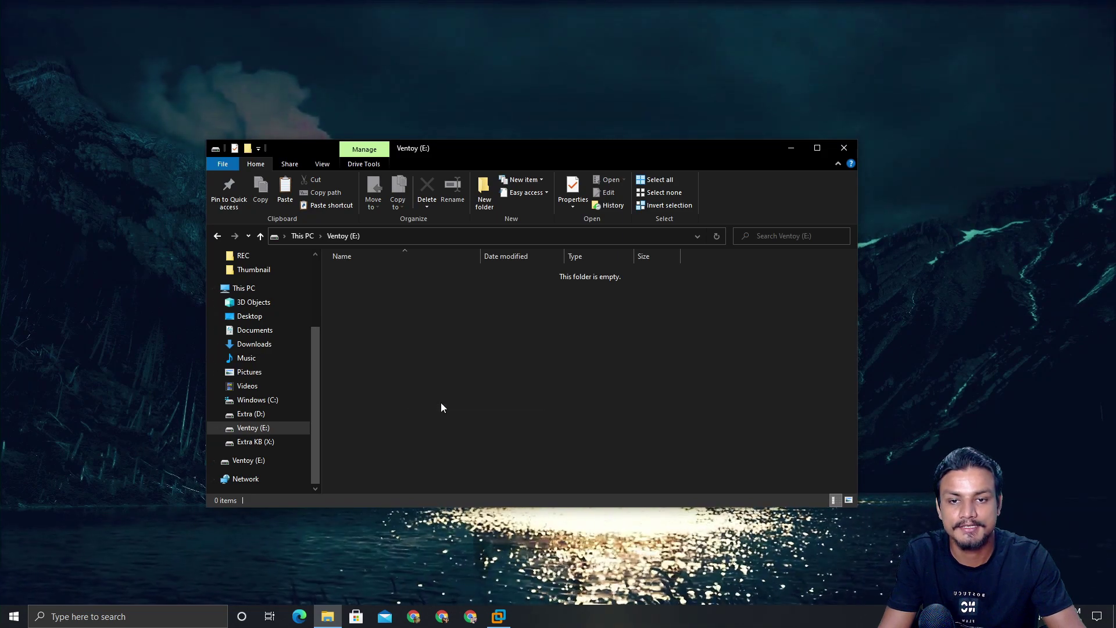
key(ctrl+v)
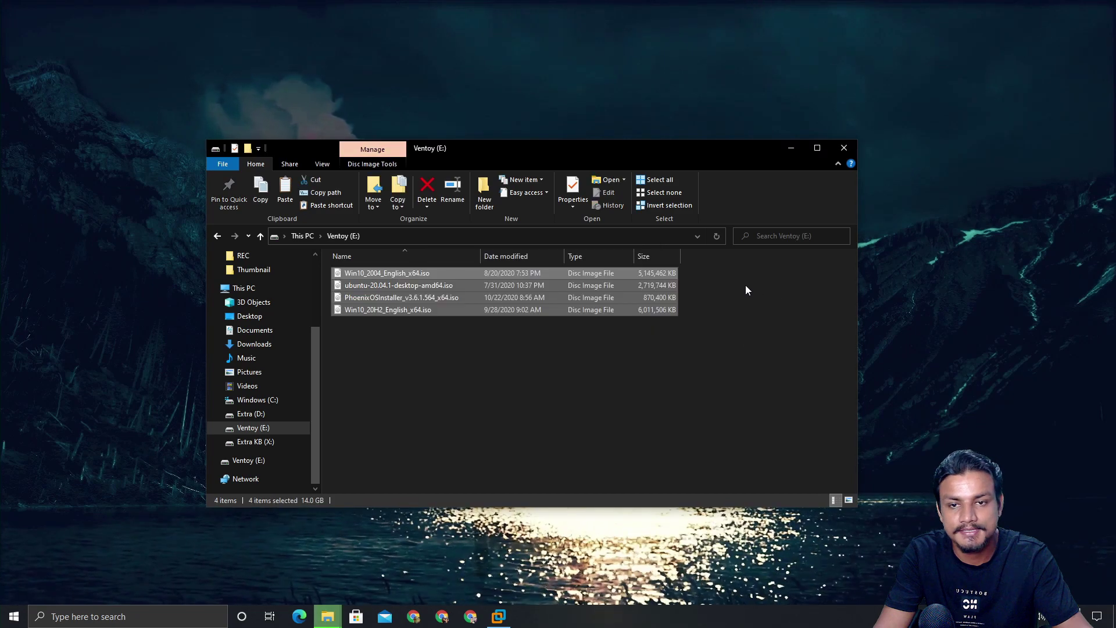
Close File Explorer and power on the Windows 10 x64 virtual machine in VMware
click(845, 148)
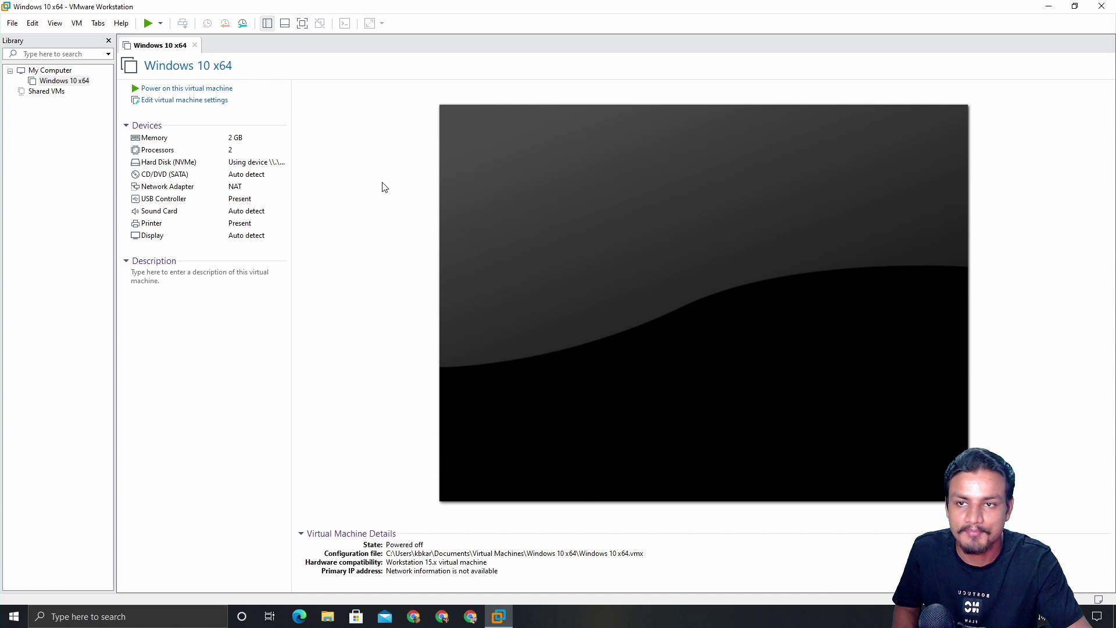
click(199, 89)
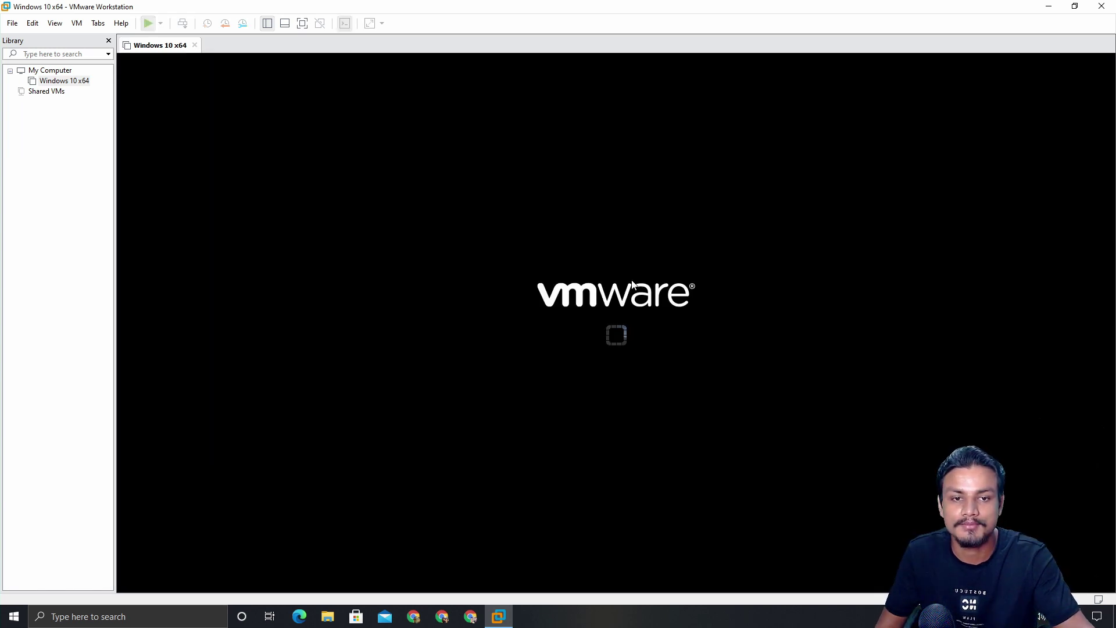
click(573, 332)
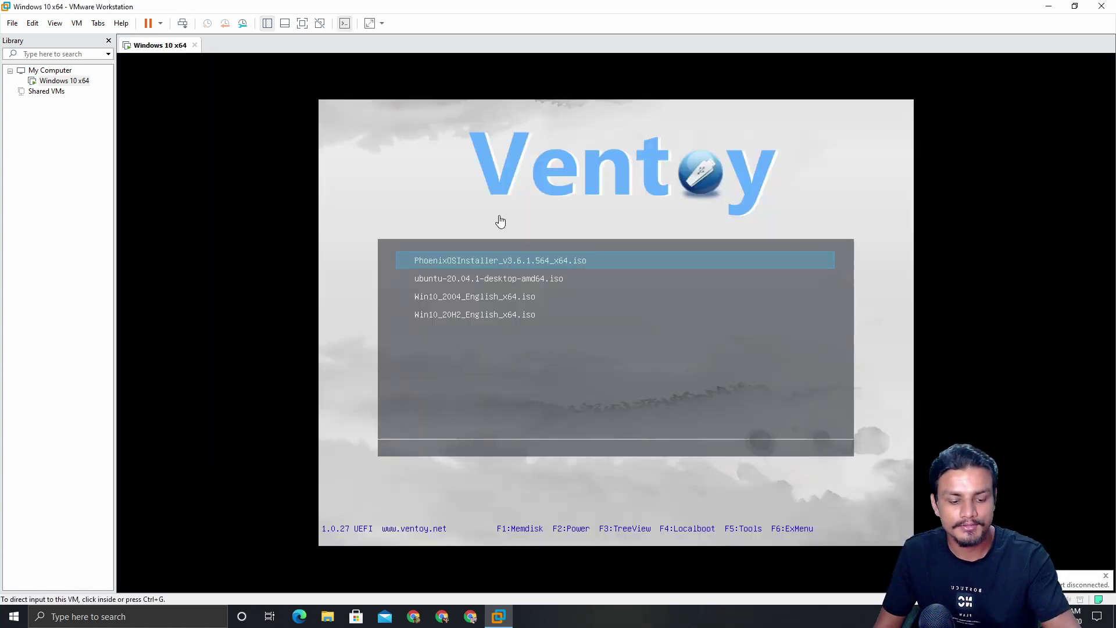
click(501, 222)
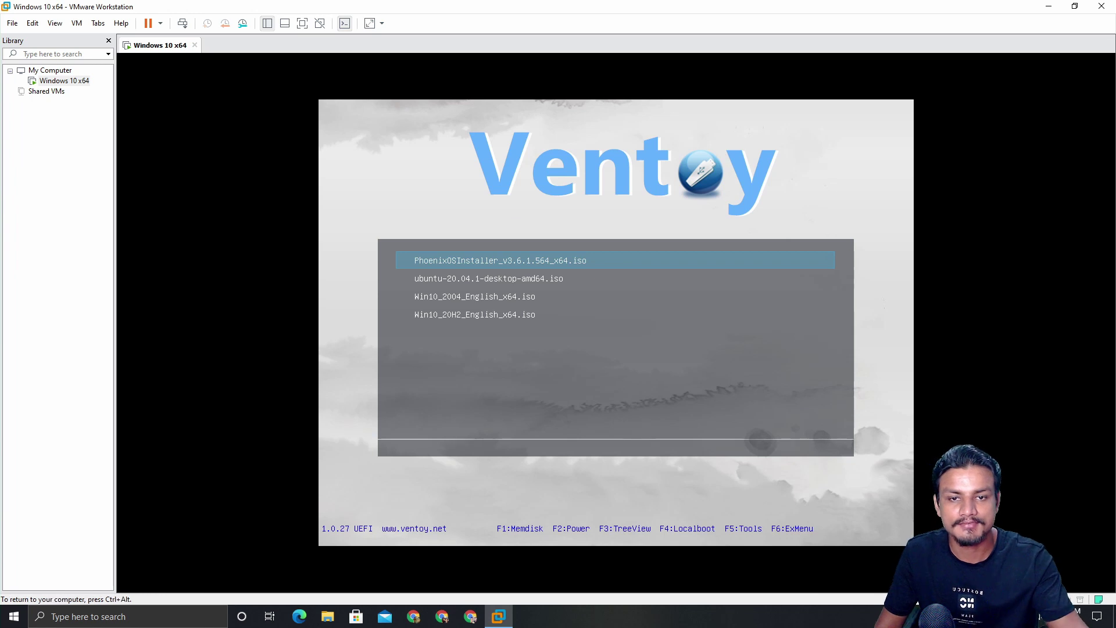
Highlight Win10_20H2_English_x64.iso in the Ventoy boot menu and boot it
key(Down)
key(Down)
key(Down)
key(Up)
key(Up)
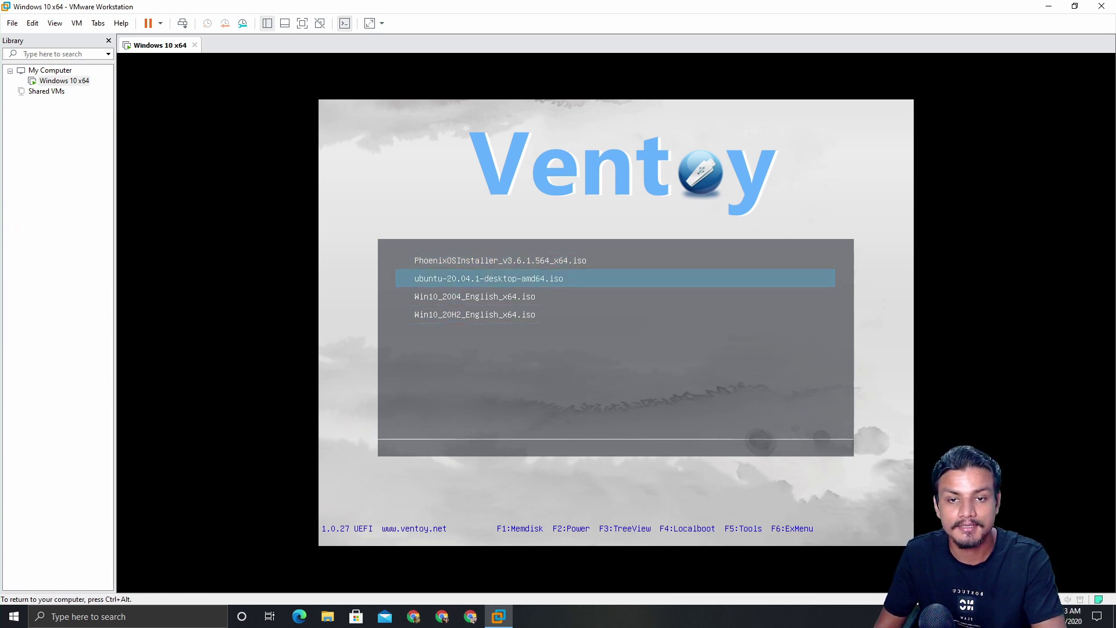
key(Up)
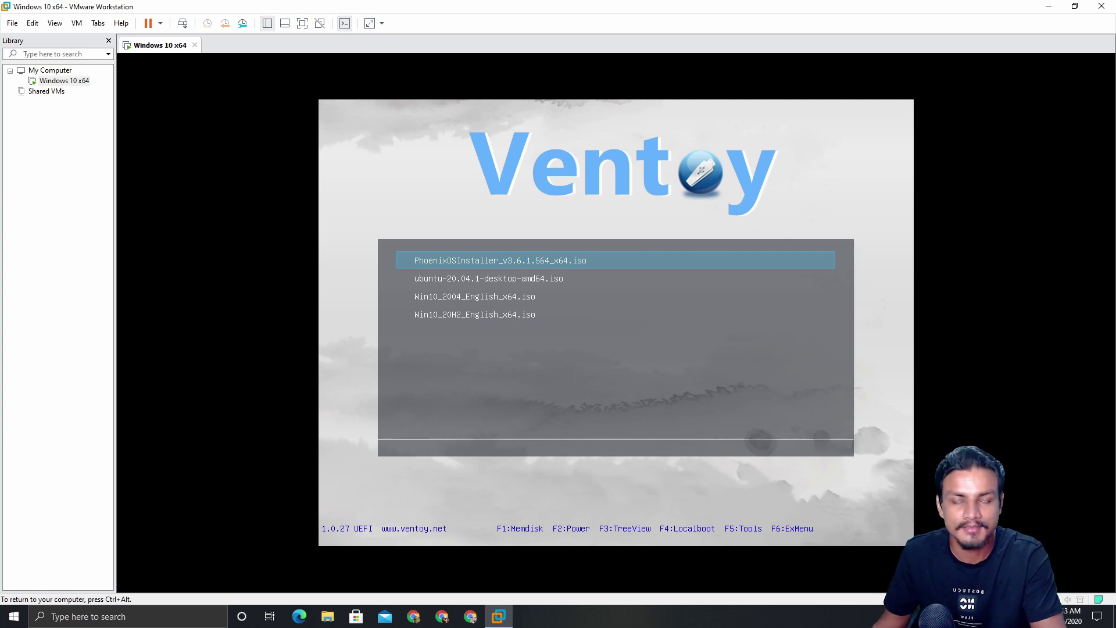
key(Down)
key(Down)
key(Down)
key(Up)
key(Up)
key(Up)
key(Down)
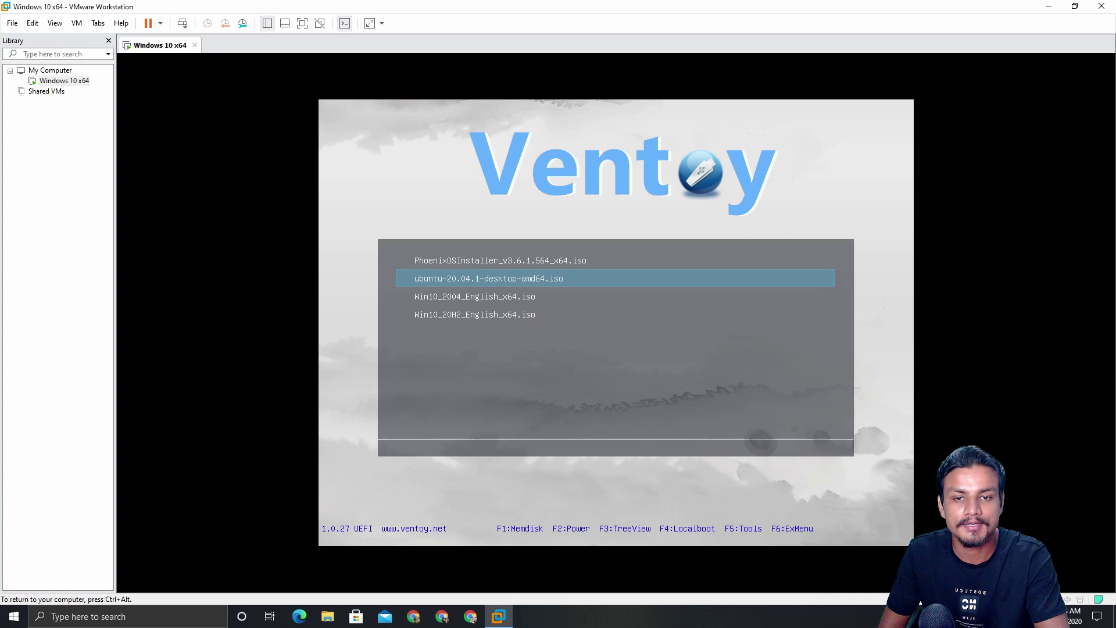
key(Up)
key(Down)
key(Down)
key(Down)
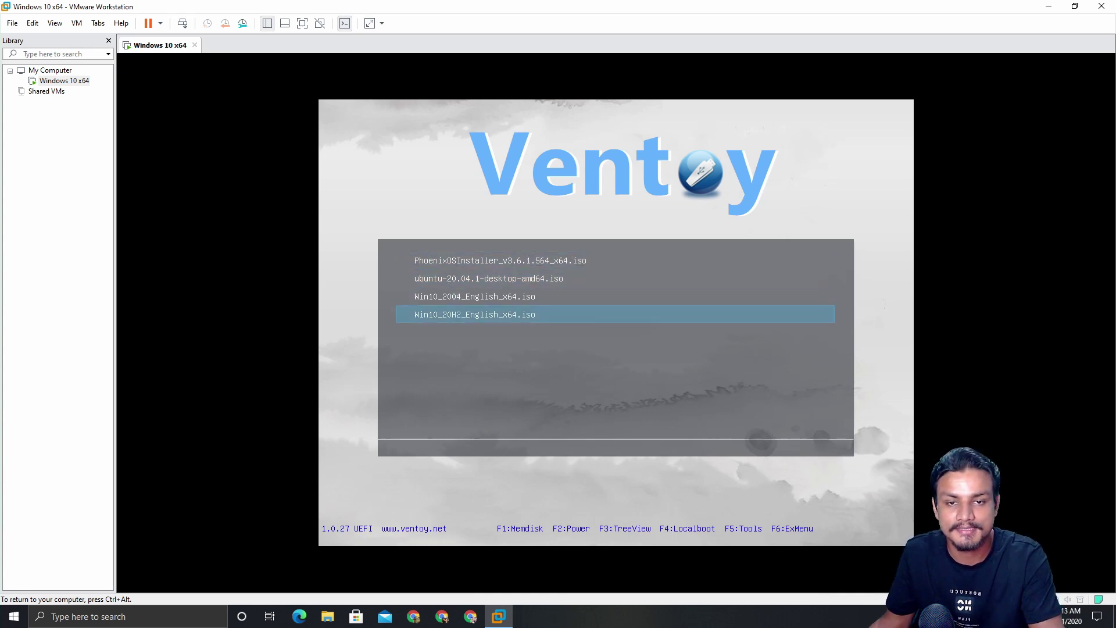
key(Up)
key(Up)
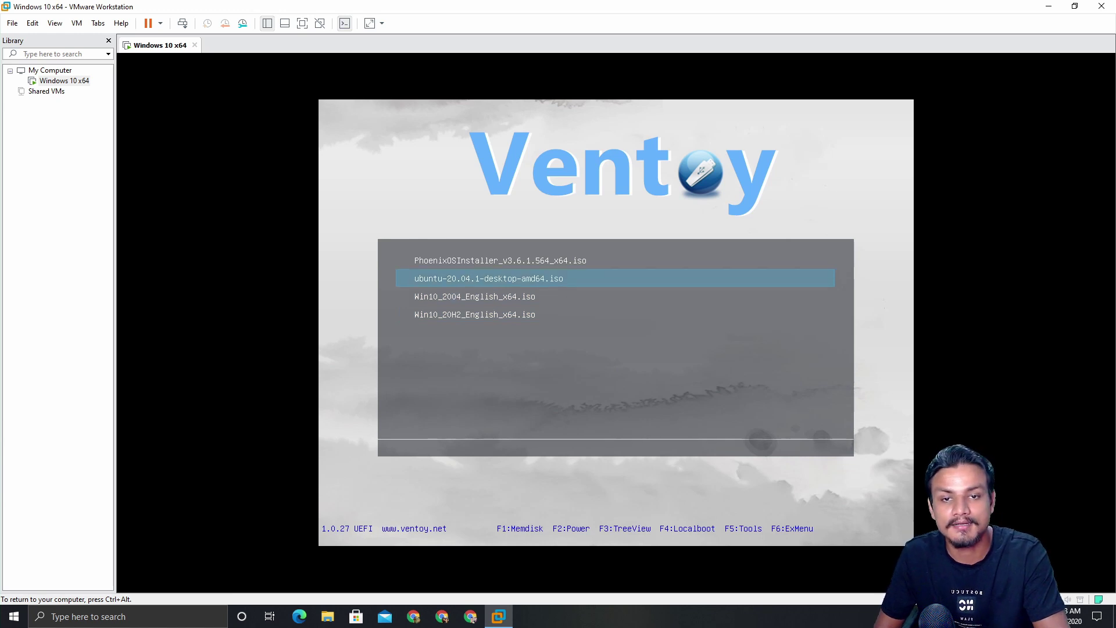
key(Up)
key(Down)
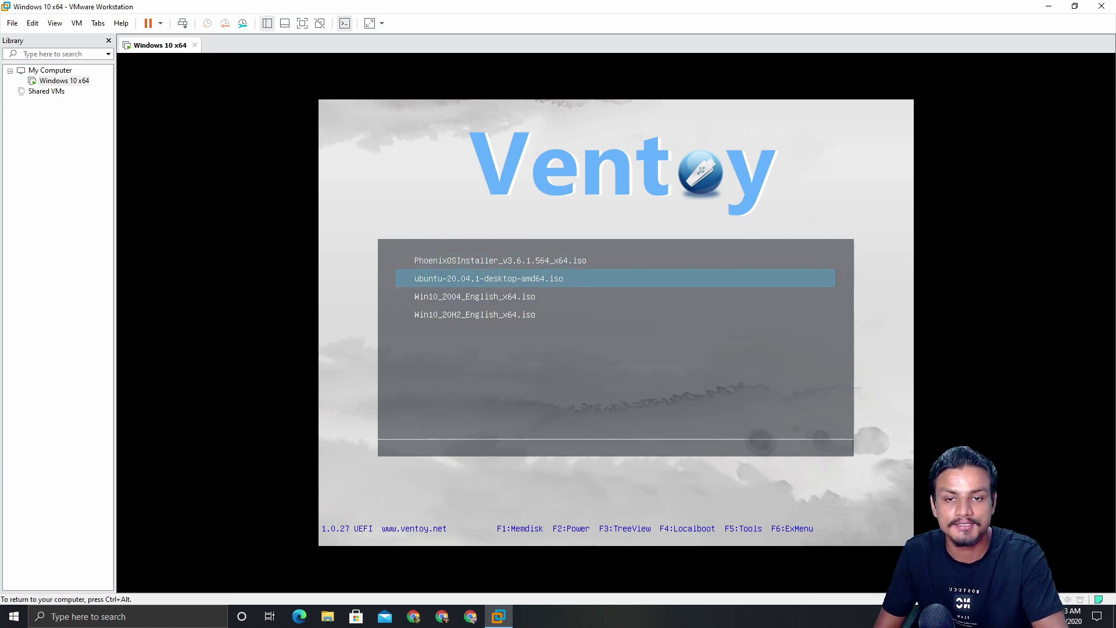
key(Down)
key(Down)
key(Up)
key(Up)
key(Up)
key(Down)
key(Down)
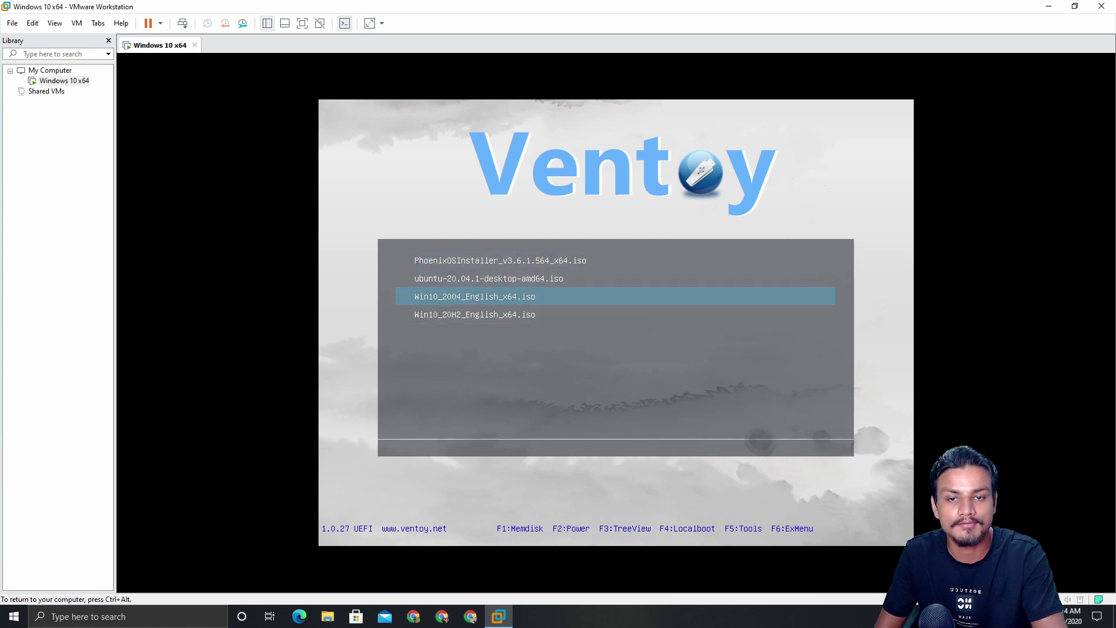
key(Down)
key(Up)
key(Down)
key(Up)
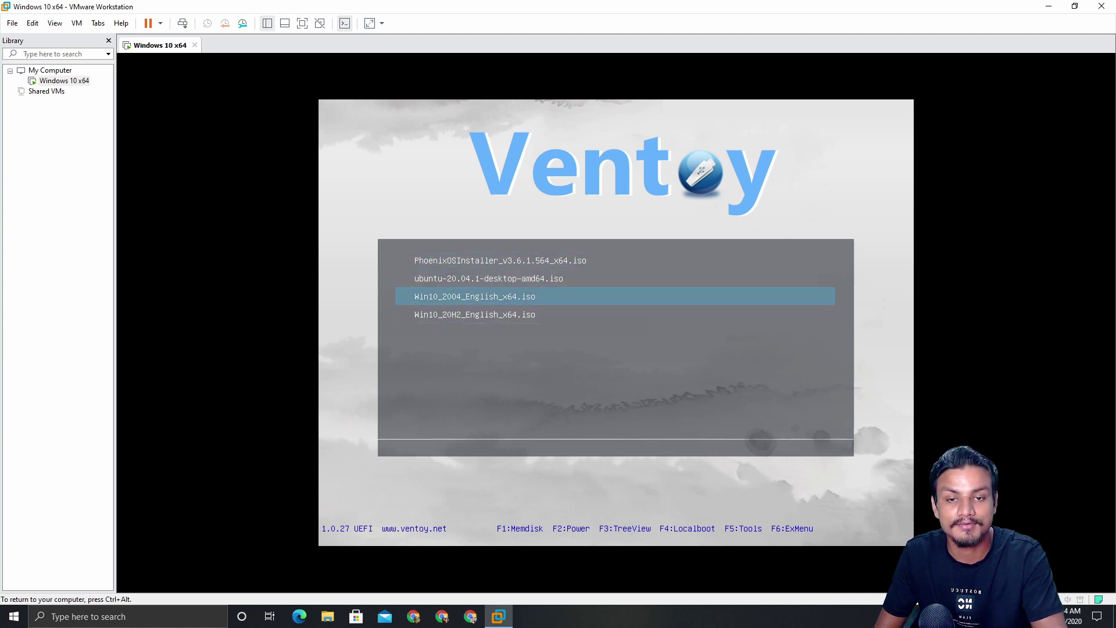
key(Down)
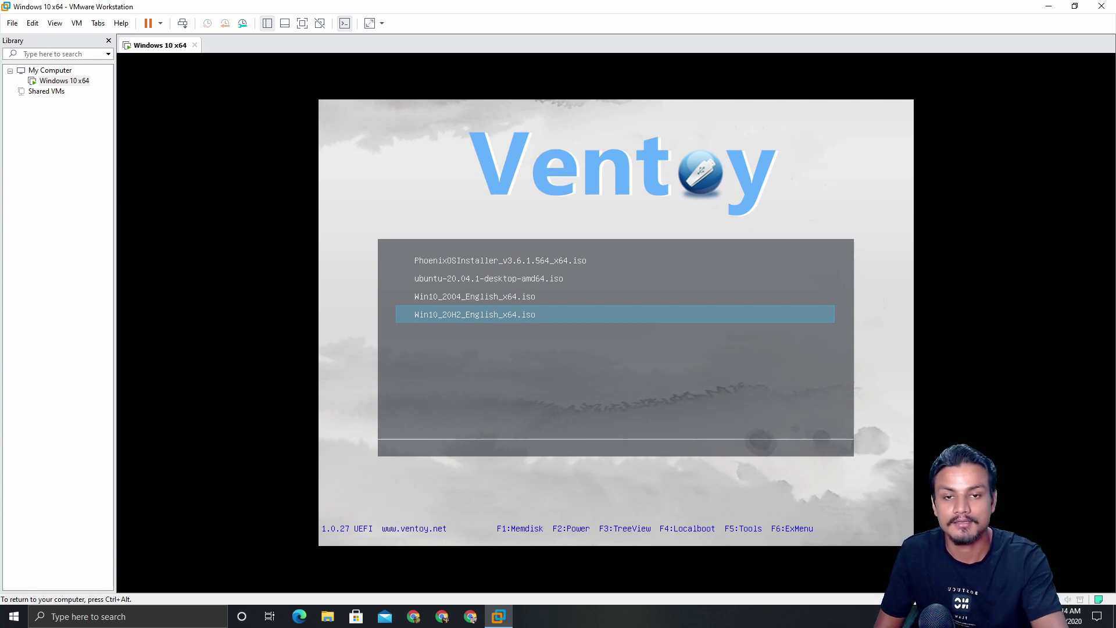
key(Return)
key(Return)
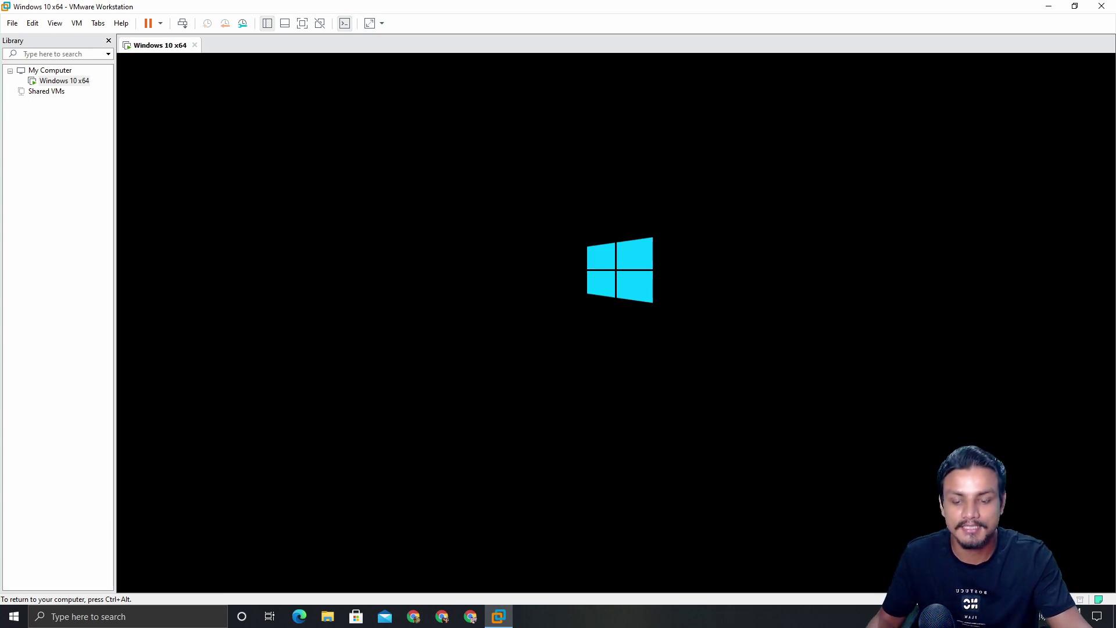
Power off the running Windows 10 x64 VM and power it back on, accepting the sata0:1 reconnect prompt
key(ctrl+alt)
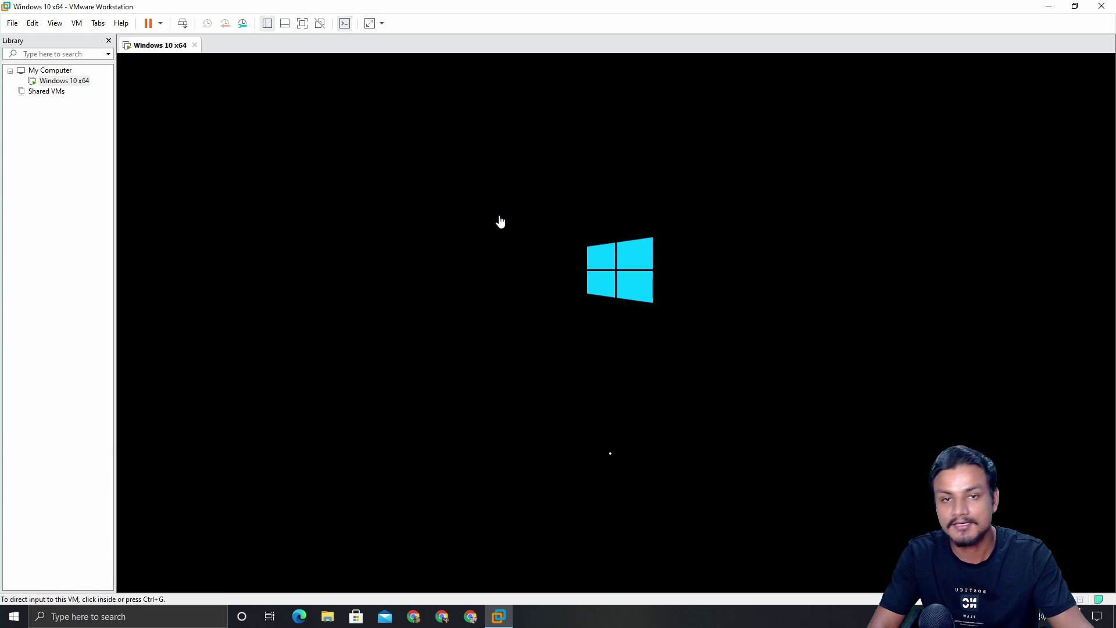
click(196, 46)
click(537, 329)
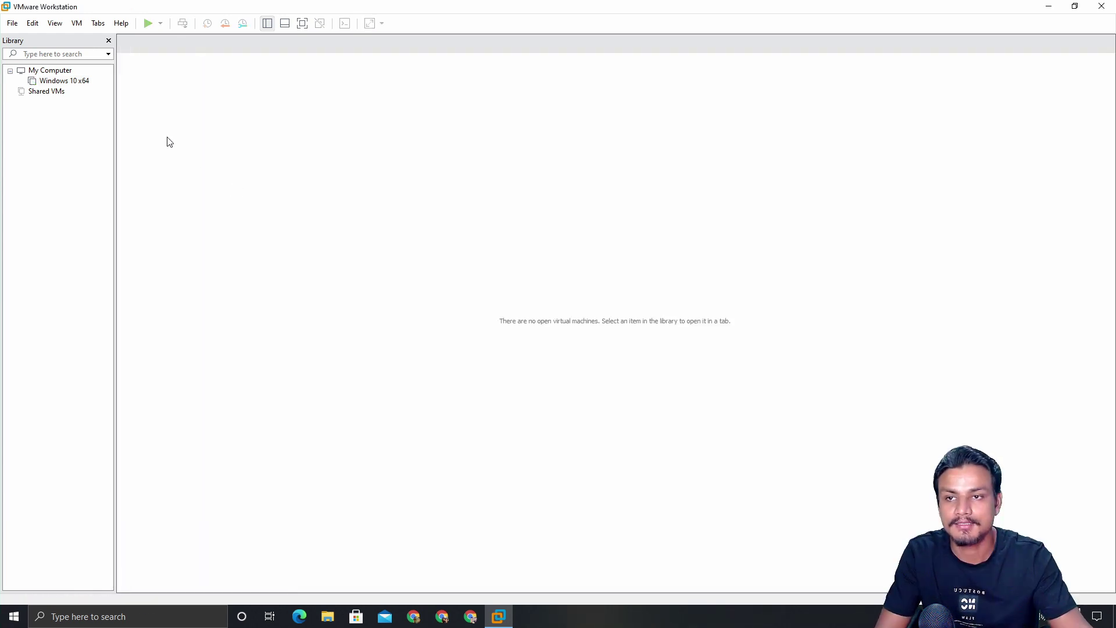
click(75, 83)
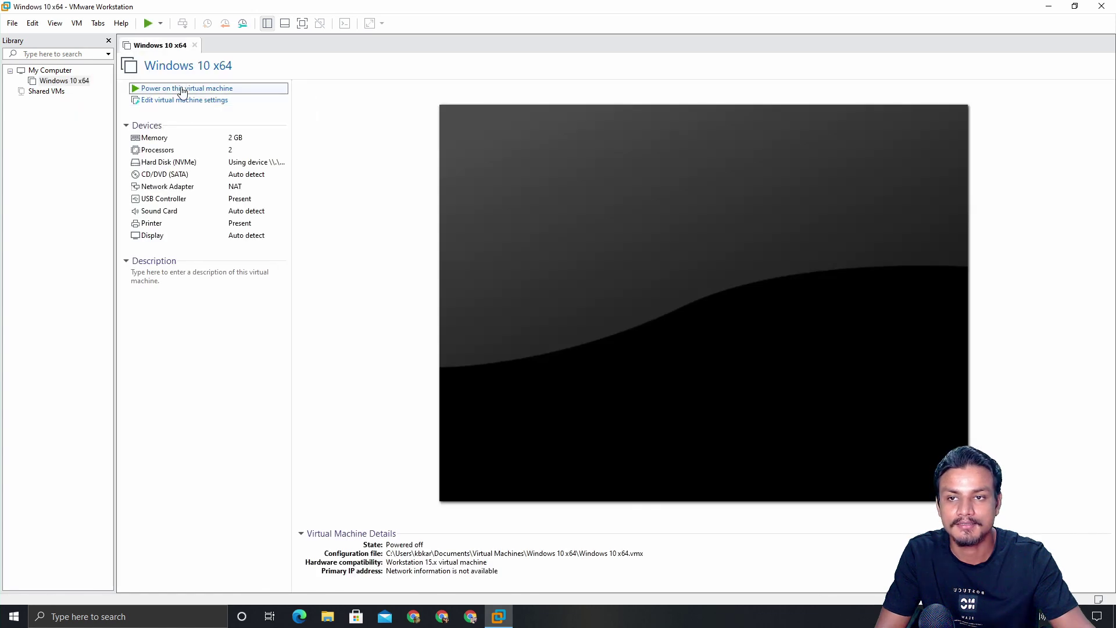
click(180, 88)
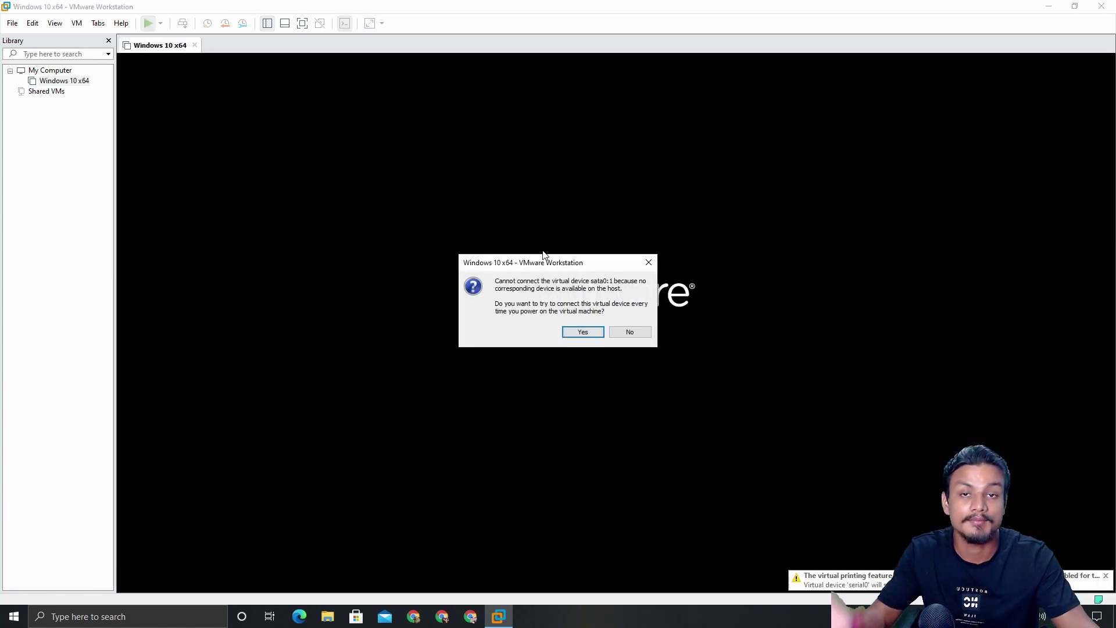
click(583, 333)
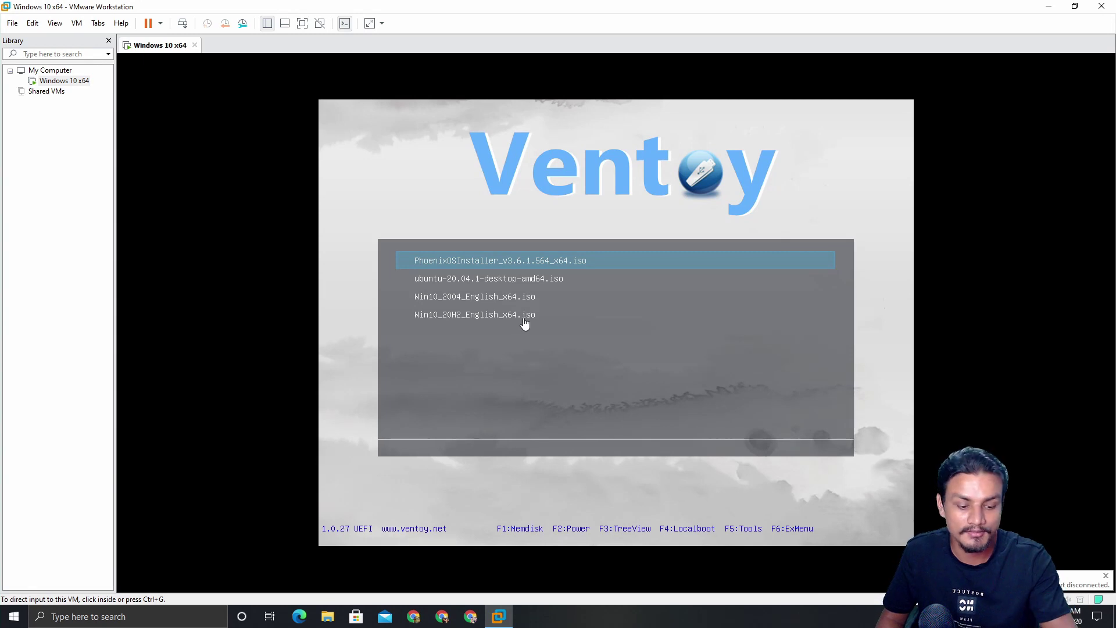
click(528, 275)
Boot the PhoenixOS ISO from Ventoy using 'Run Phoenix OS without Installation'
key(Return)
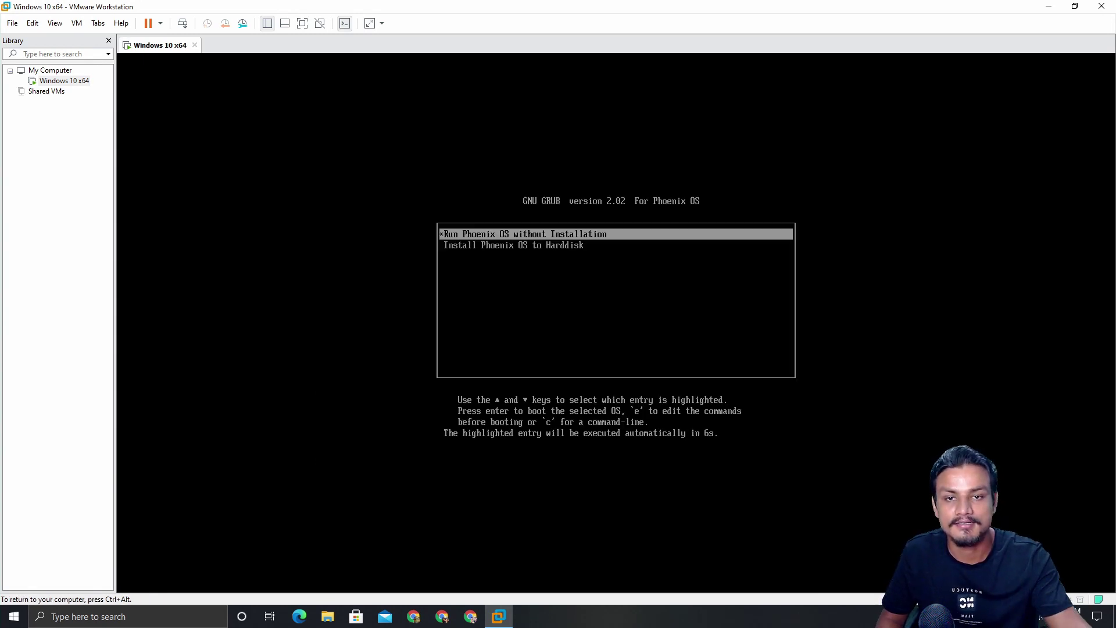
key(Down)
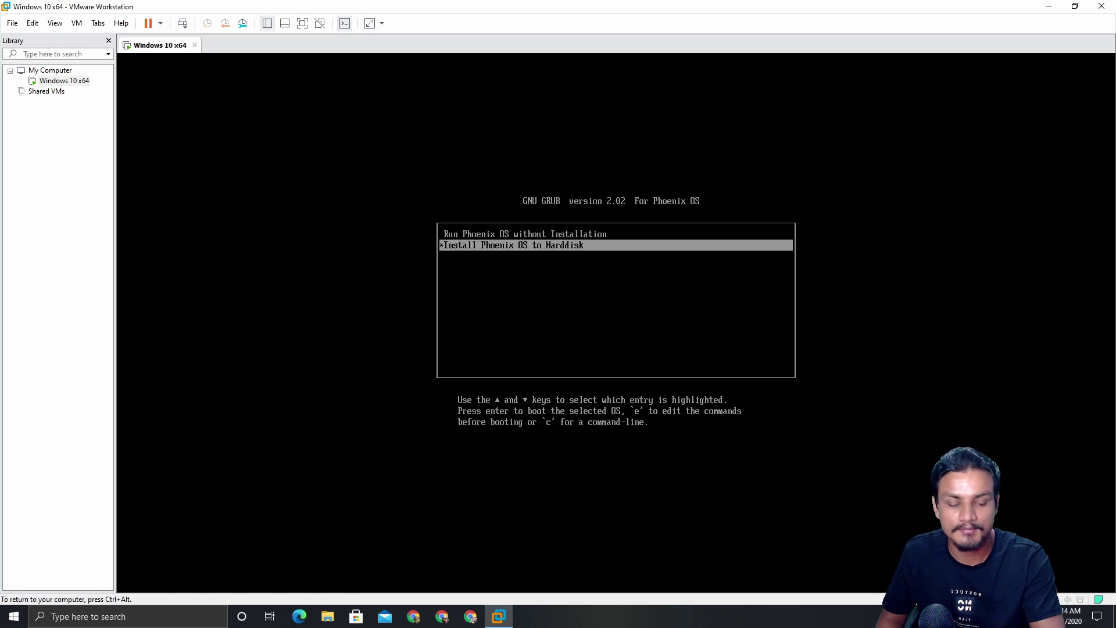
key(Up)
key(Return)
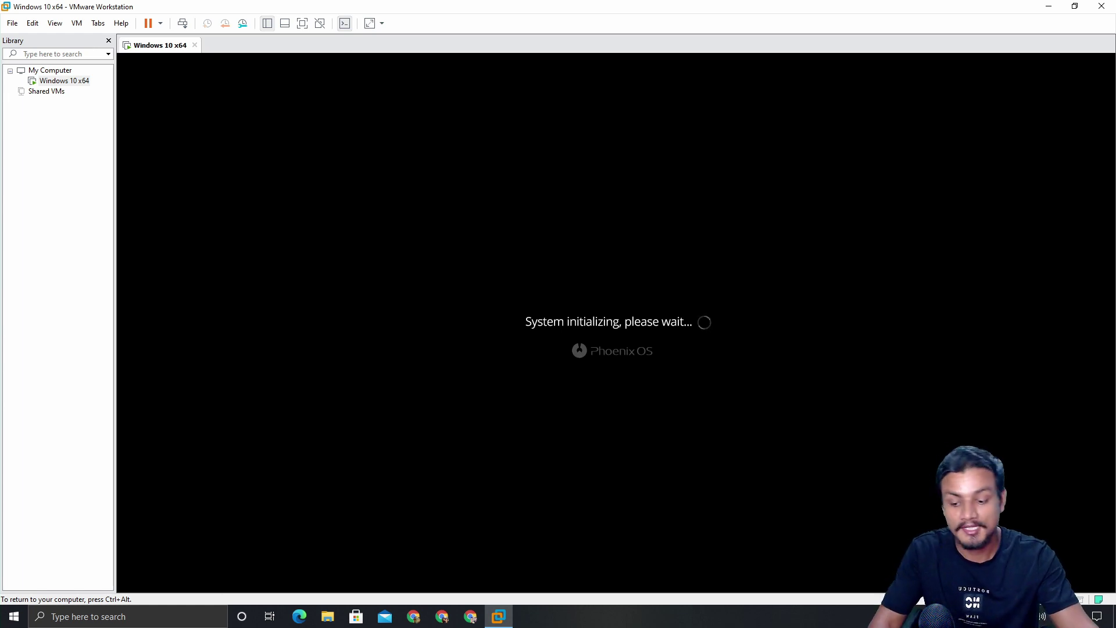
key(ctrl+alt)
Shut down the Windows 10 x64 VM and restart it, answering Yes to the sata0:1 dialog
click(195, 46)
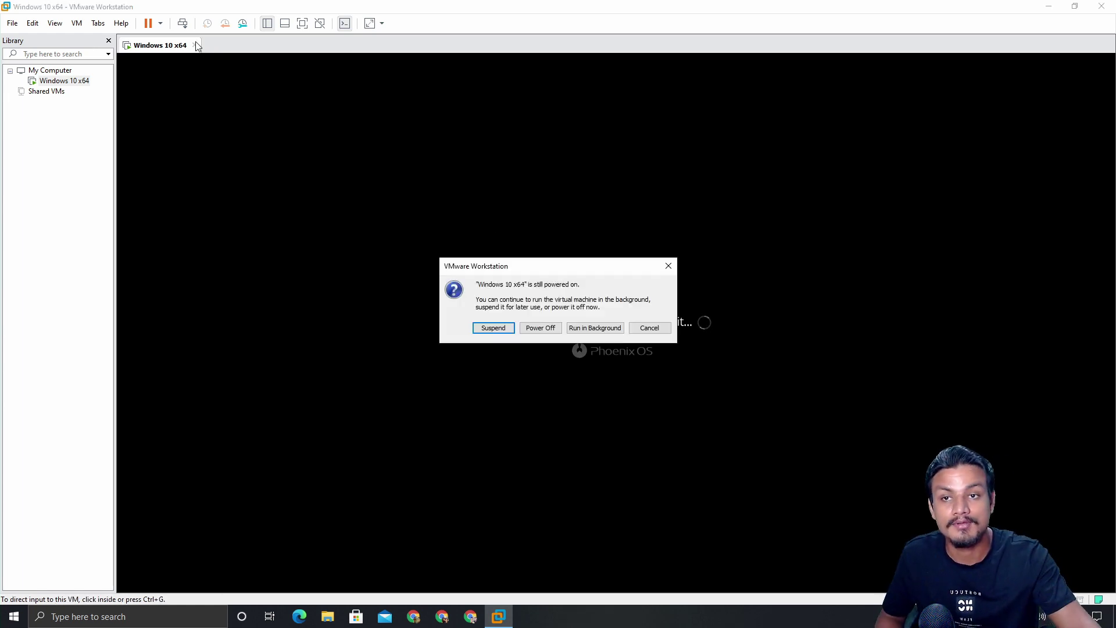
click(536, 328)
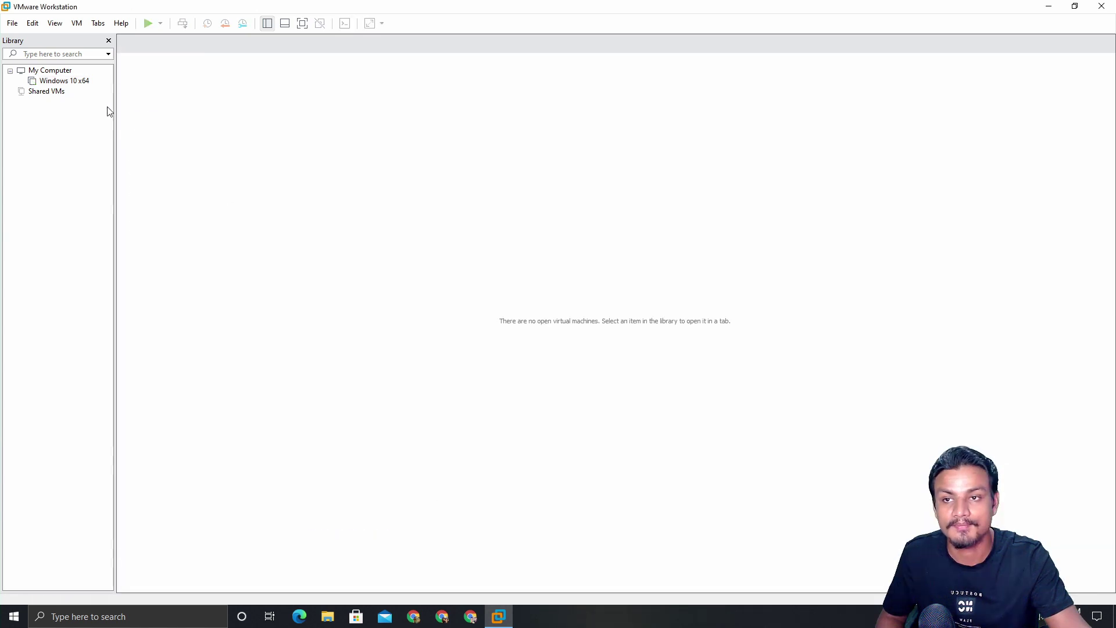
click(79, 82)
click(80, 82)
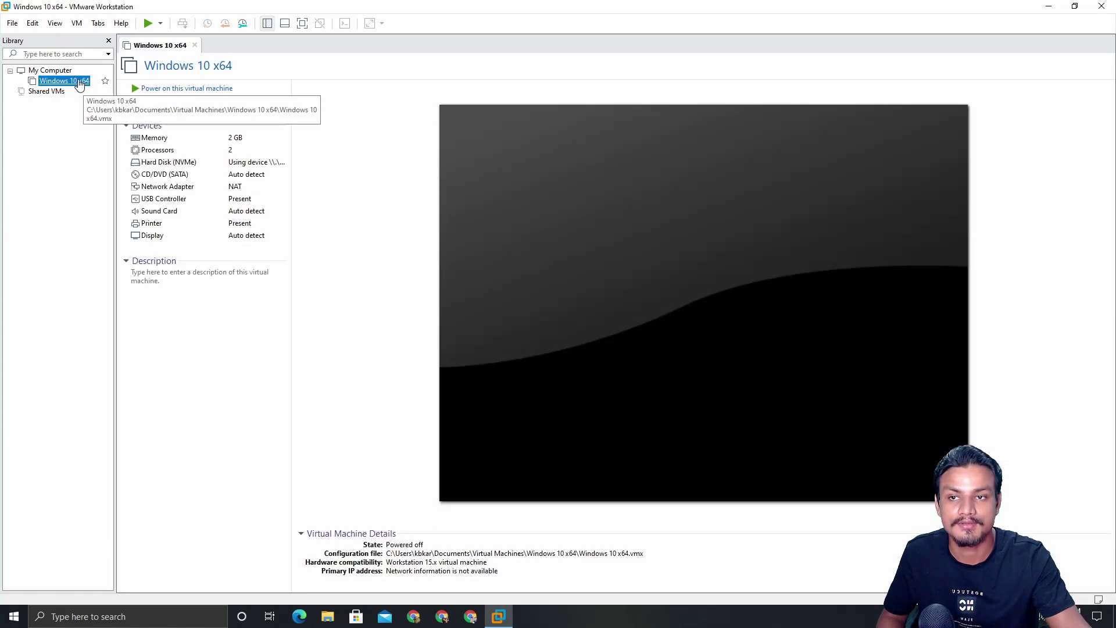
click(167, 89)
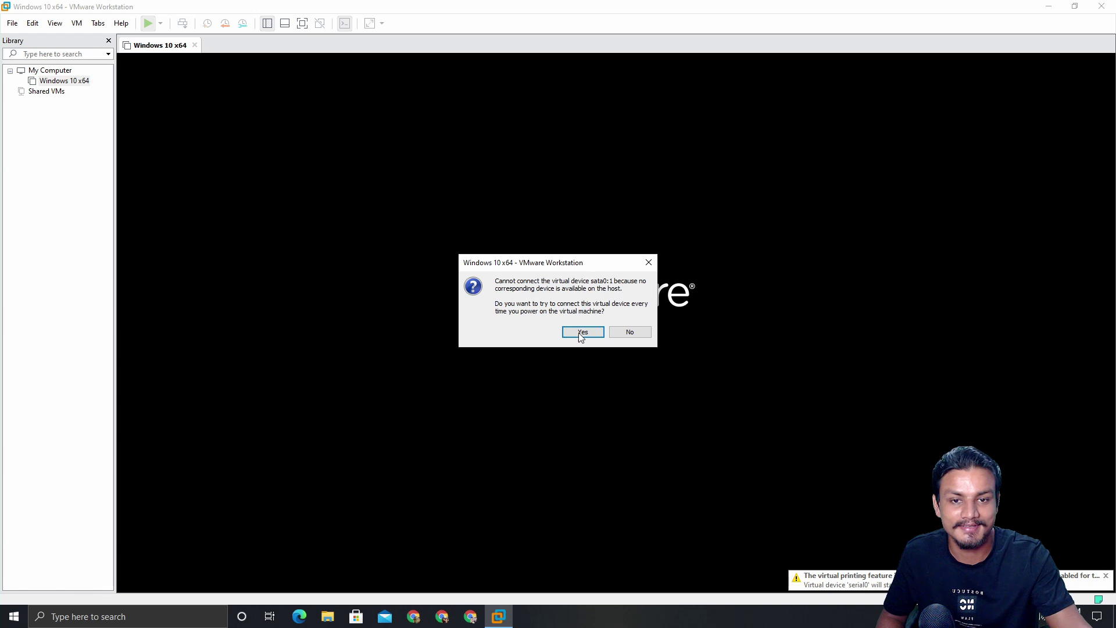
click(583, 332)
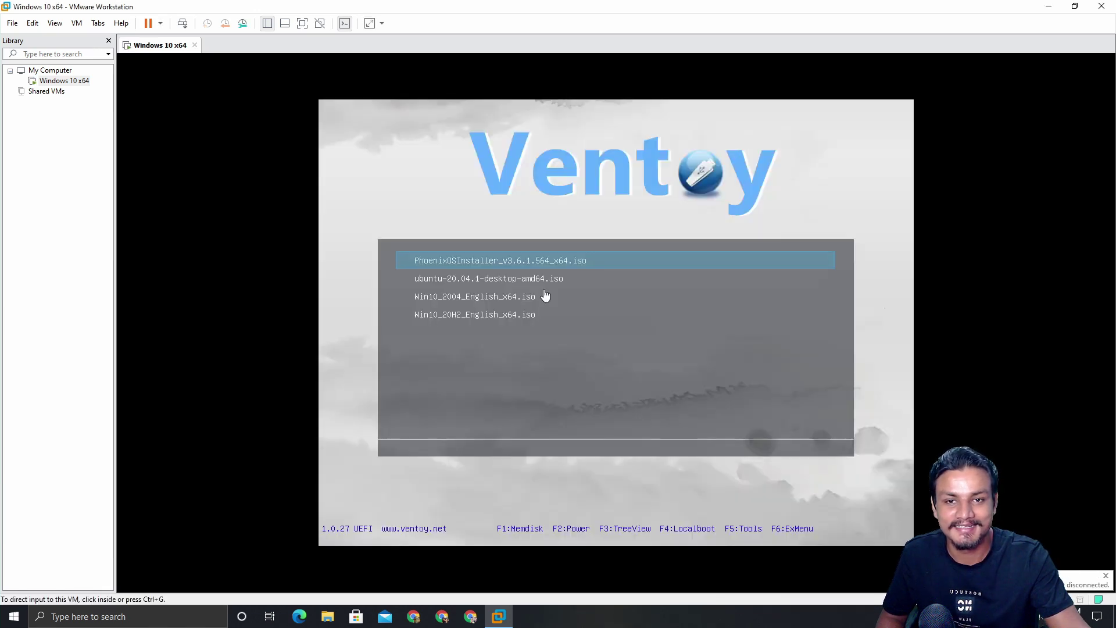
Boot the ubuntu-20.04.1 ISO from the Ventoy menu
click(519, 321)
key(Down)
key(Down)
key(Down)
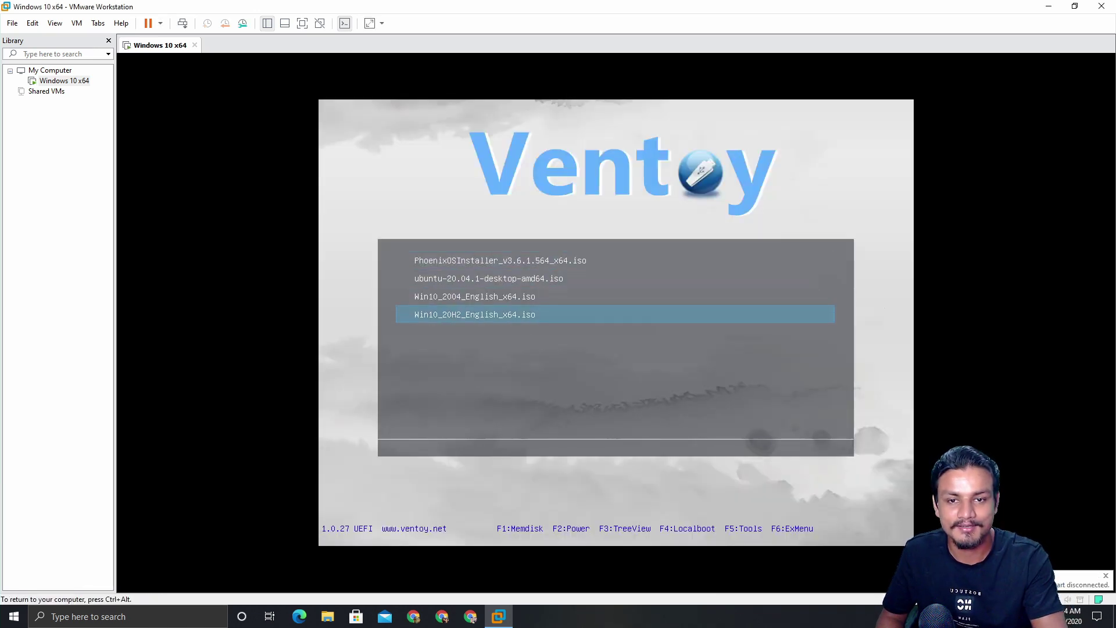
key(Up)
key(Up)
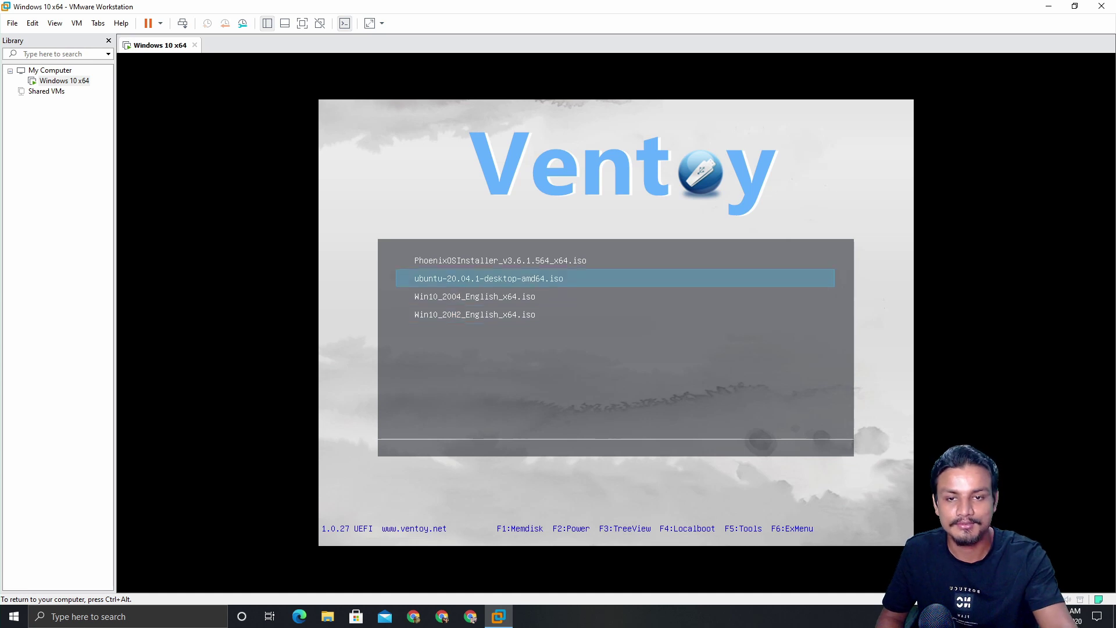
key(Return)
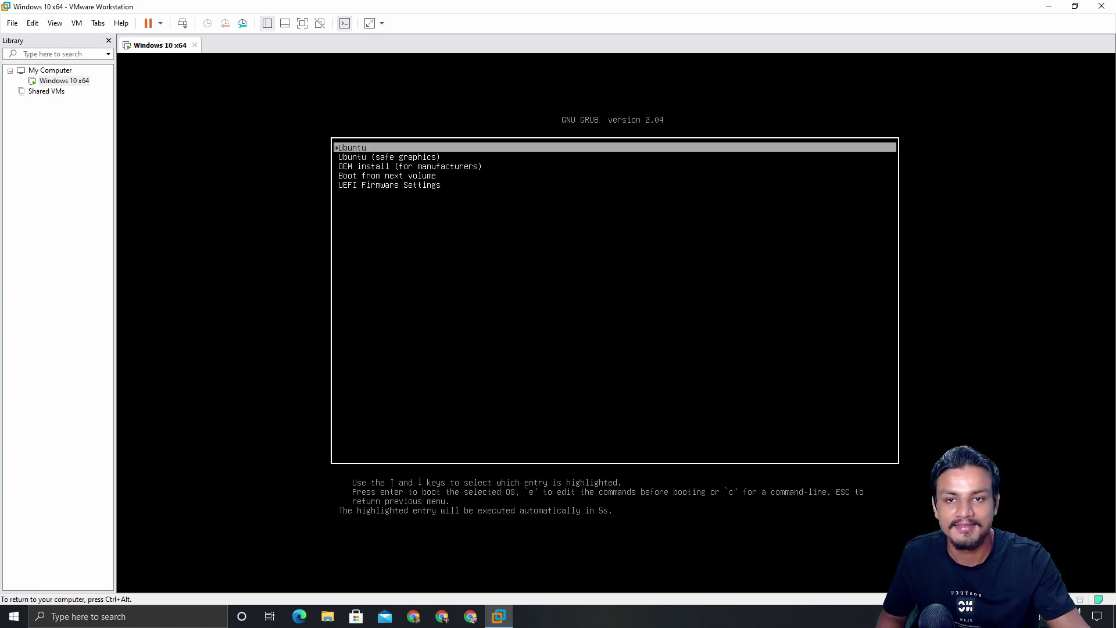
Start the plain Ubuntu GRUB entry, then cancel its disk check
key(Down)
key(Down)
key(Down)
key(Down)
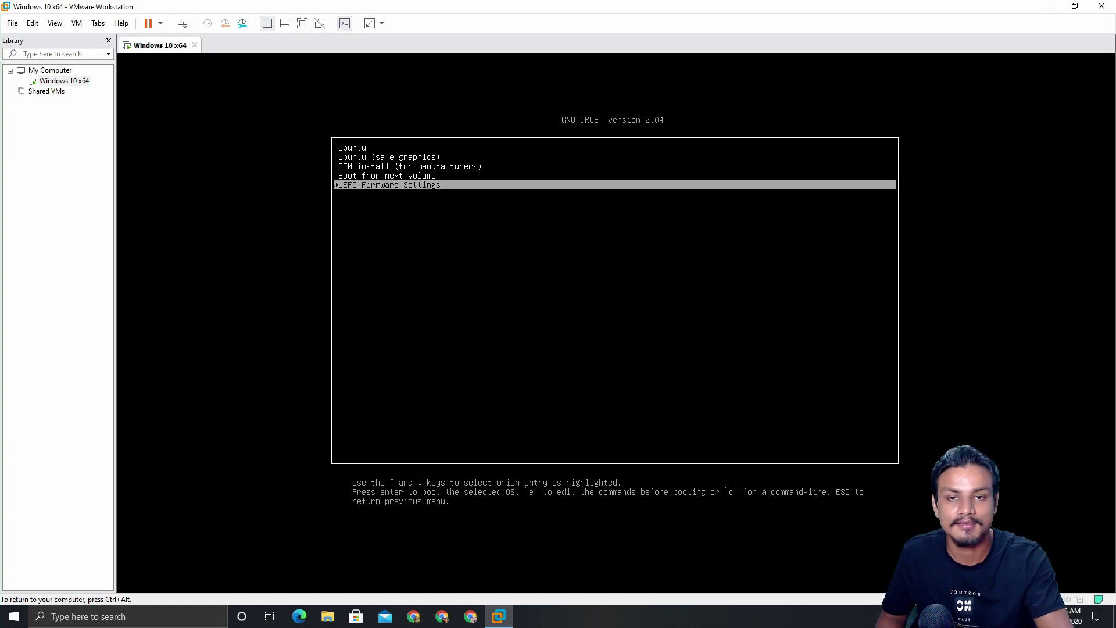
key(Up)
key(Up)
key(Up)
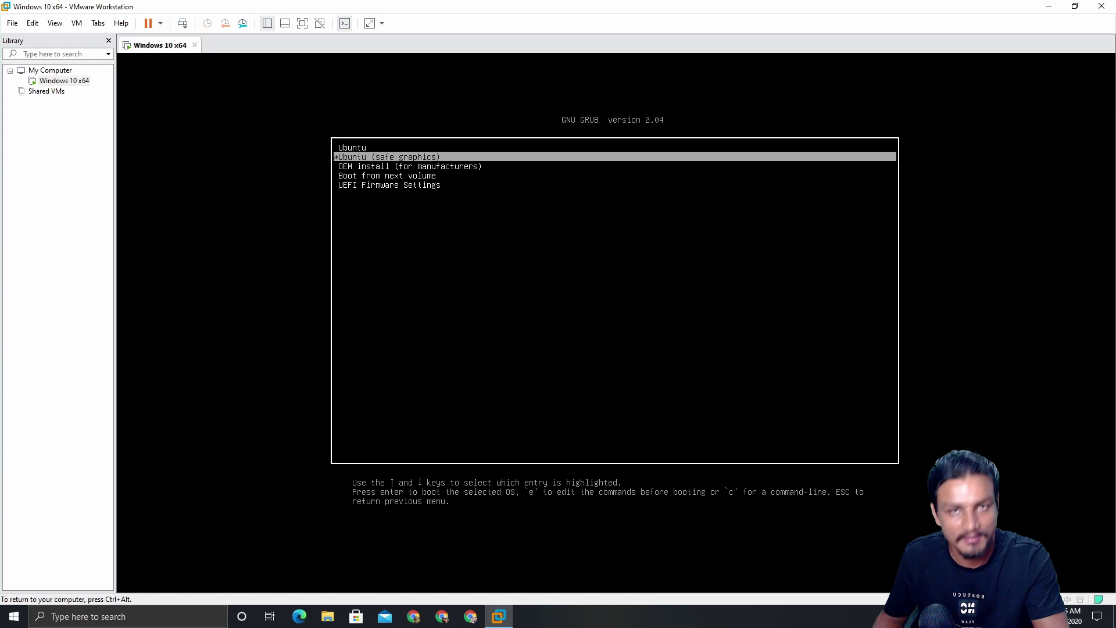
key(Up)
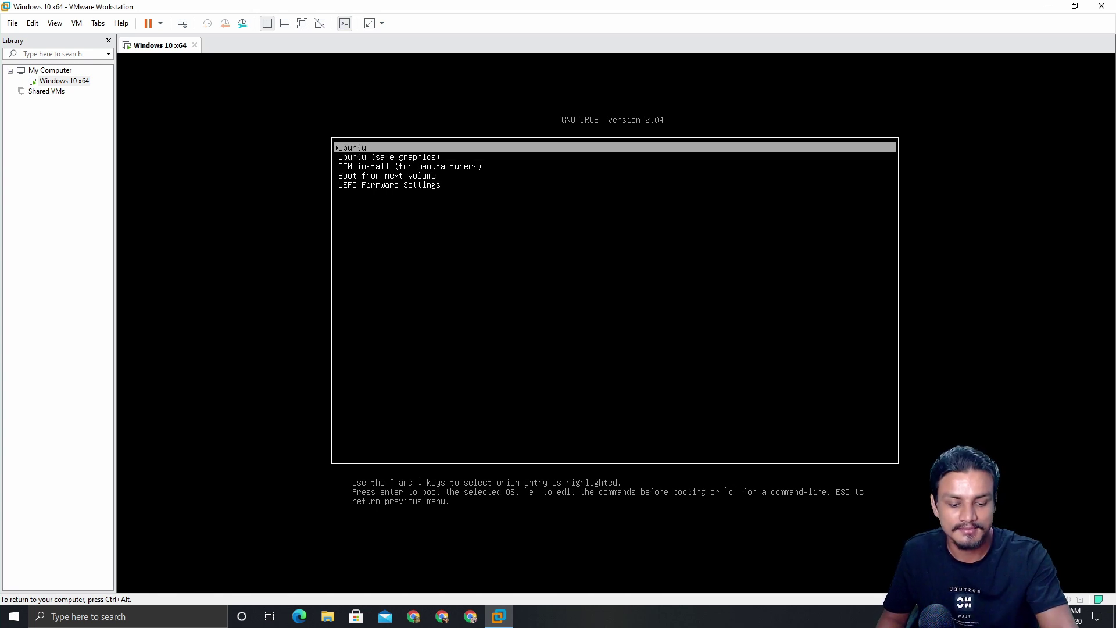
key(Return)
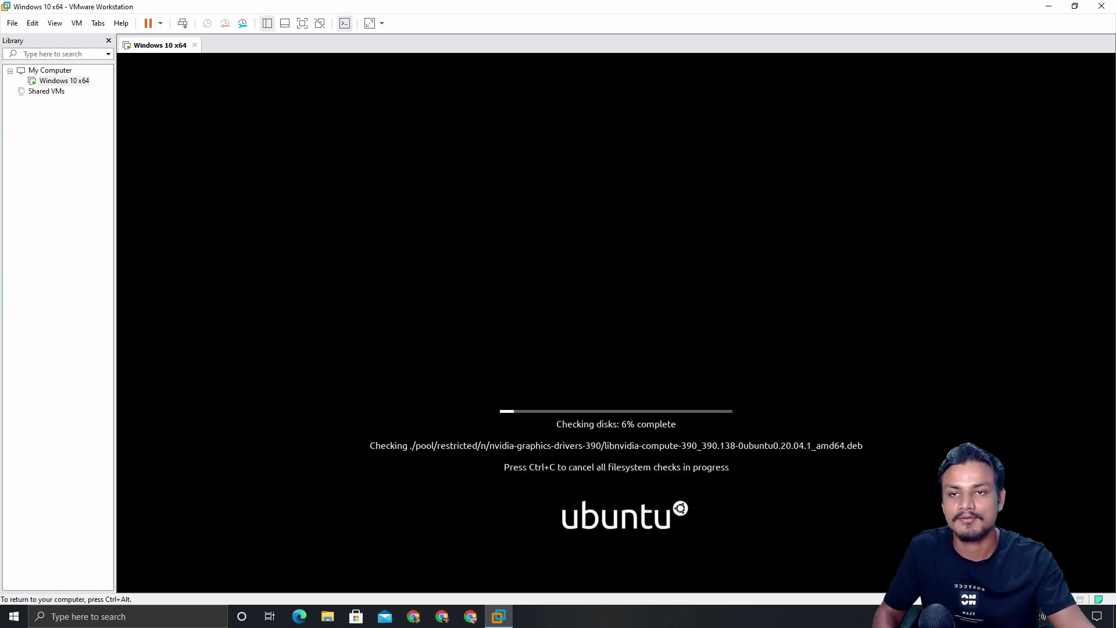
key(ctrl+alt)
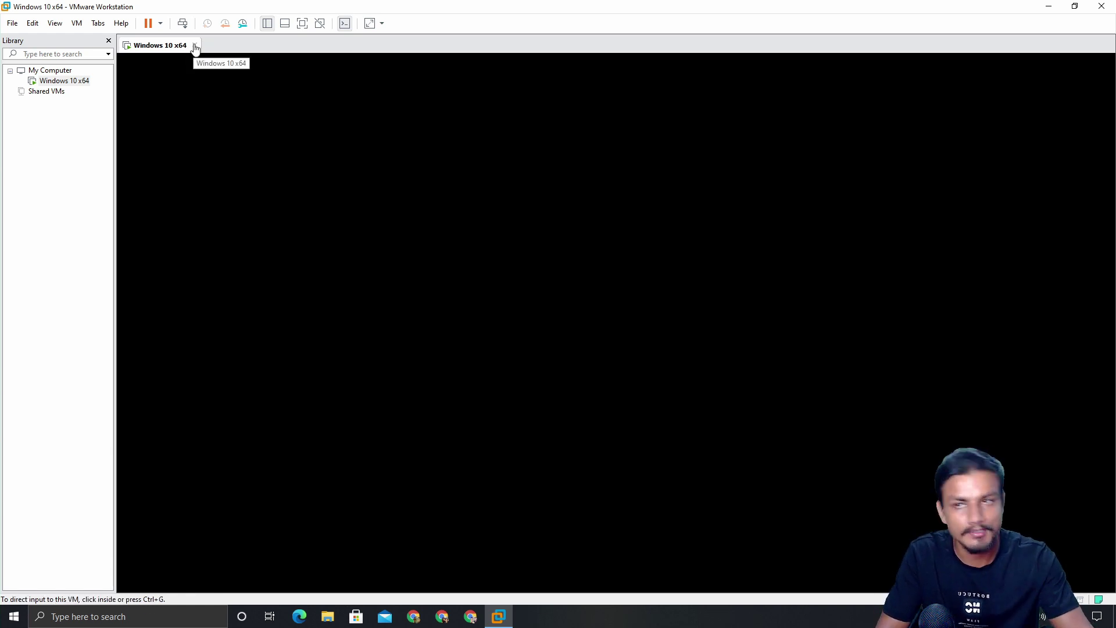
Power off the VM, open Ventoy (E:) in File Explorer, and select the ubuntu and Win10 ISOs
click(195, 46)
click(531, 328)
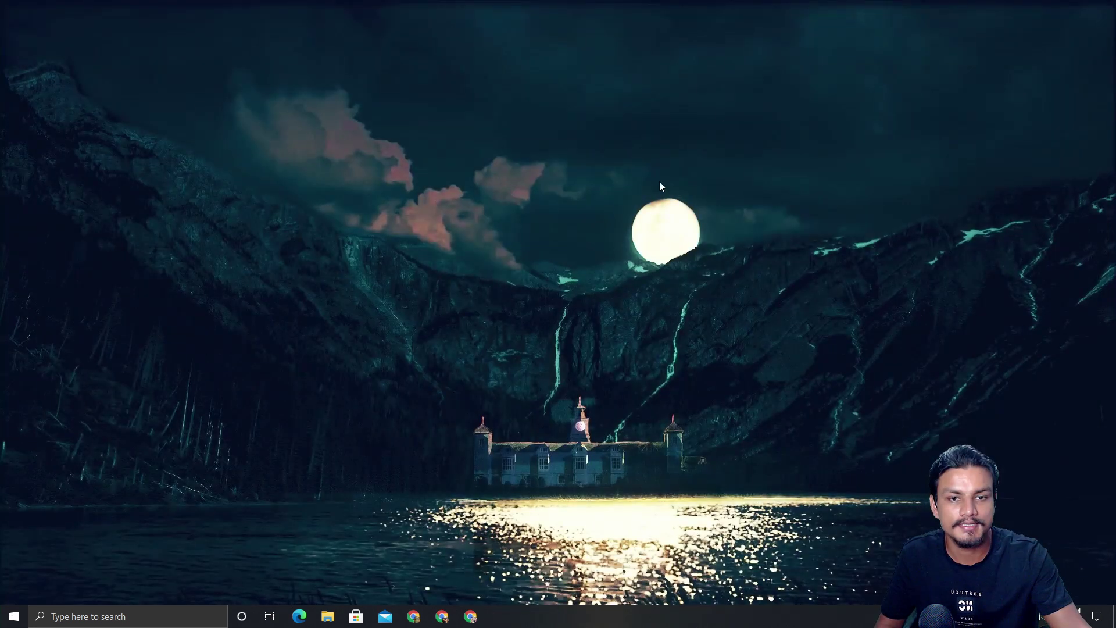
key(super+e)
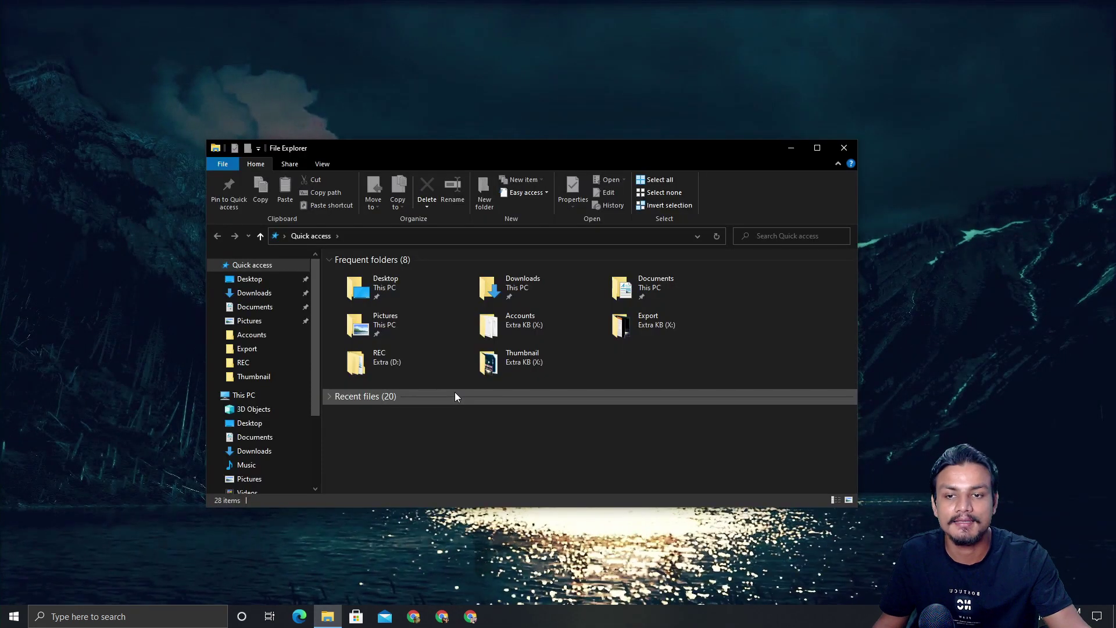
scroll(320, 375, down, 2)
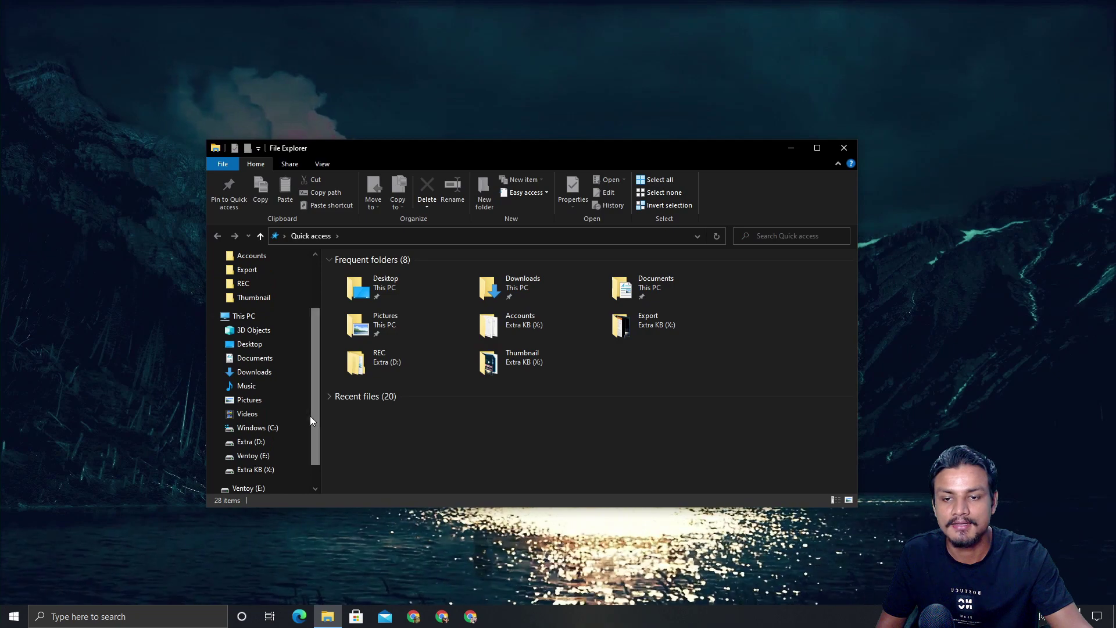
click(274, 455)
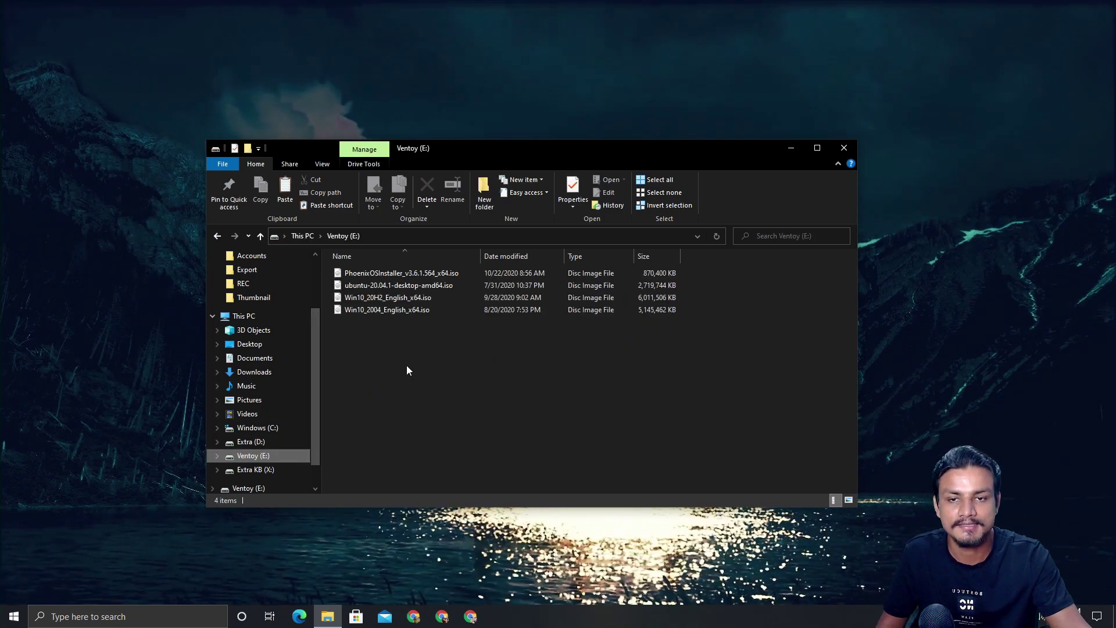
drag(396, 325, 420, 279)
Permanently delete the ubuntu and both Win10 ISOs, then select the remaining PhoenixOSInstaller ISO
right_click(417, 312)
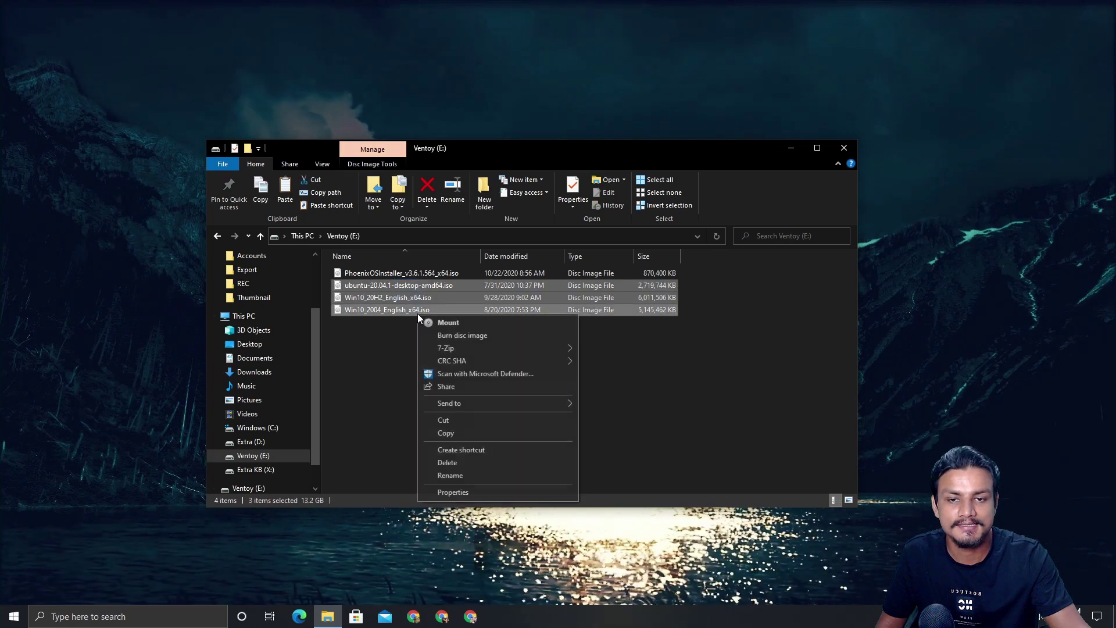
click(459, 461)
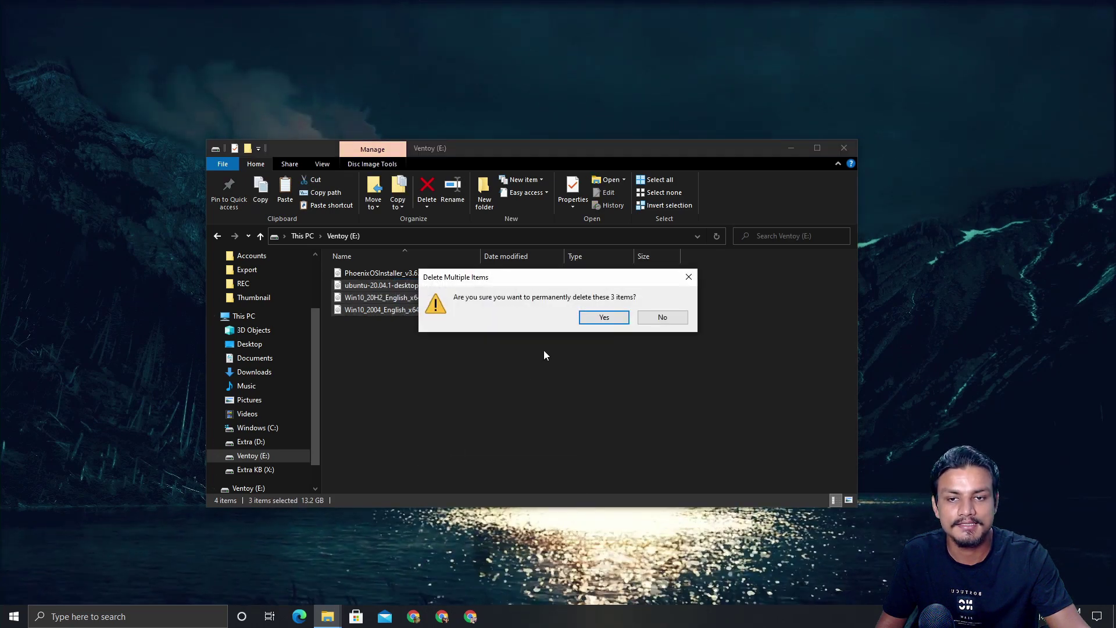
click(605, 316)
right_click(438, 318)
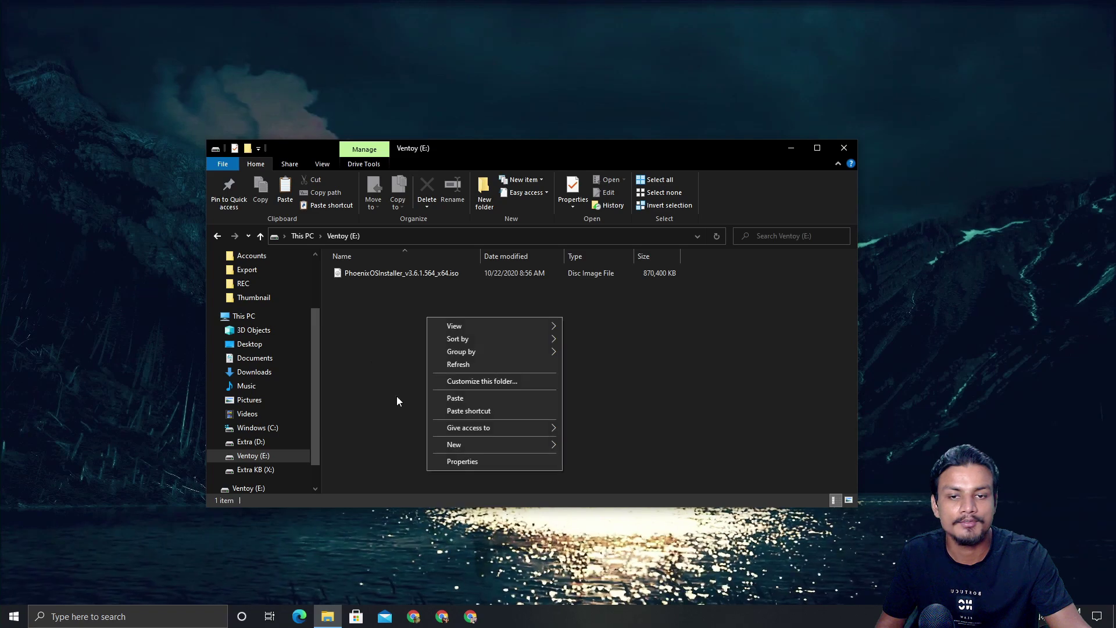
click(385, 379)
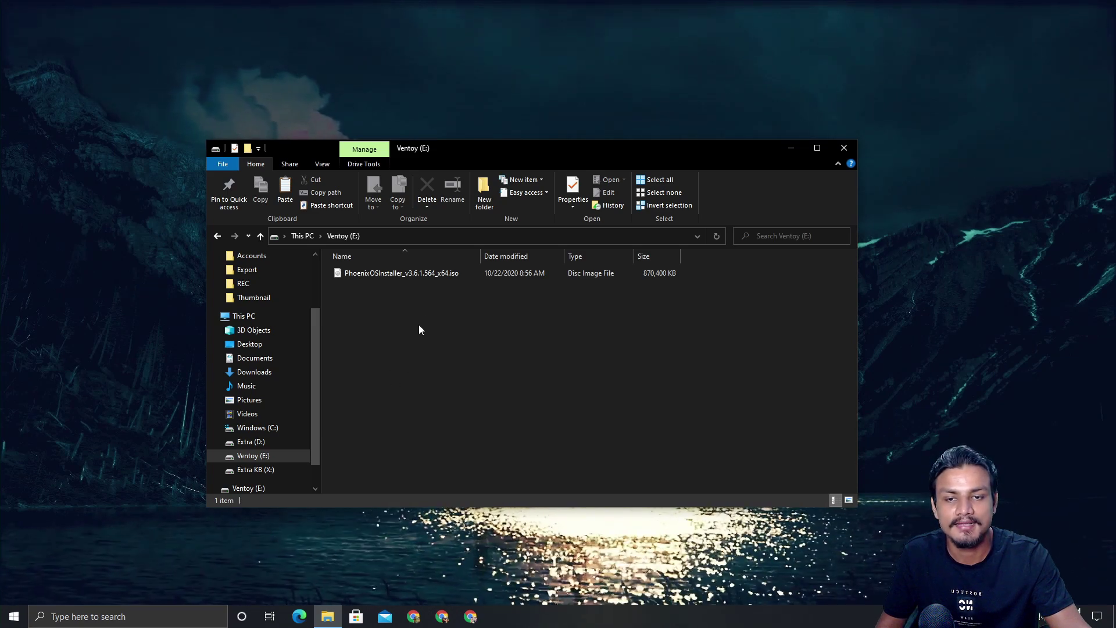
click(415, 278)
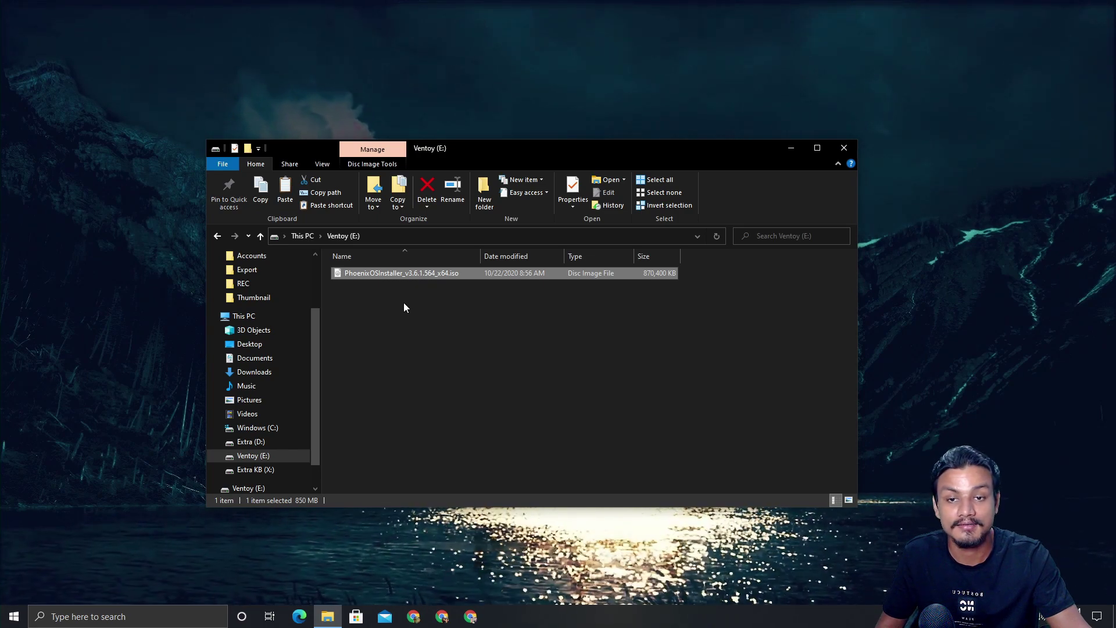
click(285, 372)
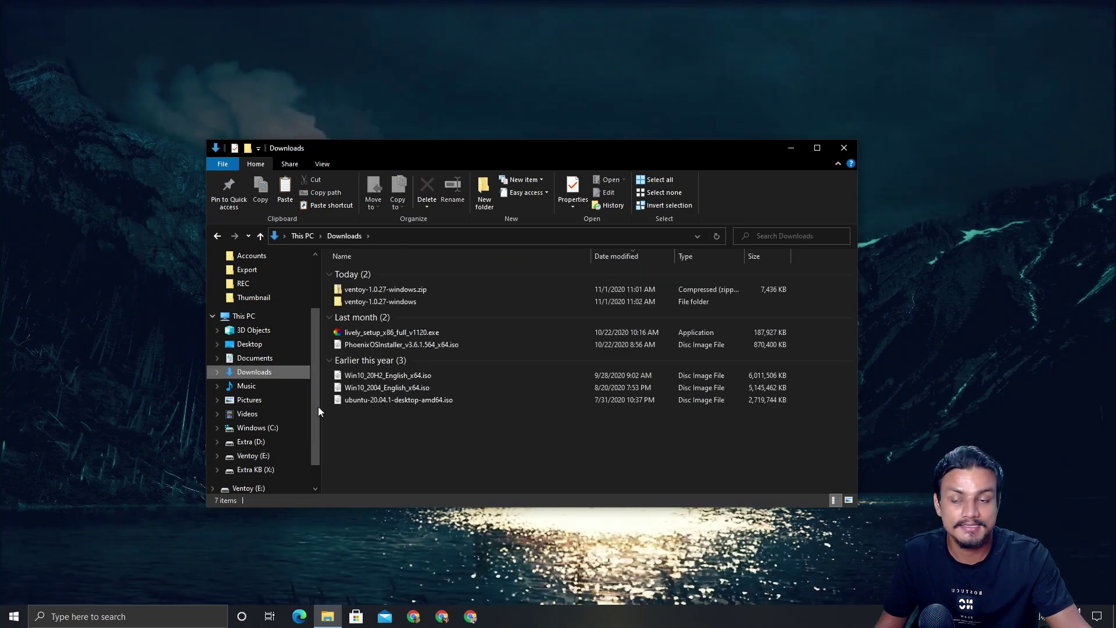
right_click(404, 374)
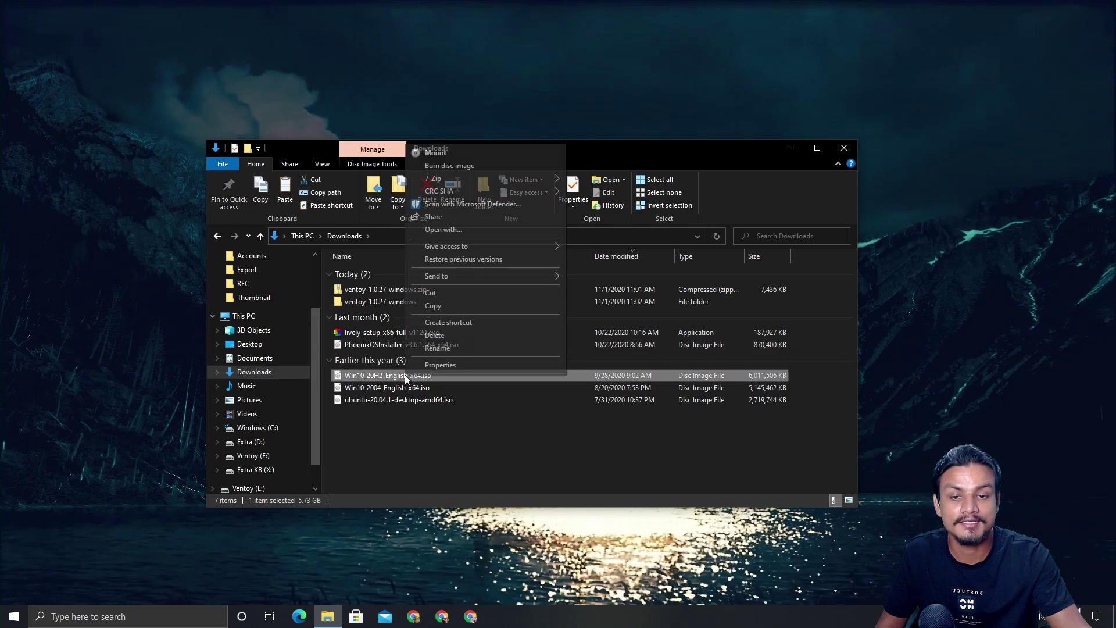
click(475, 307)
click(264, 456)
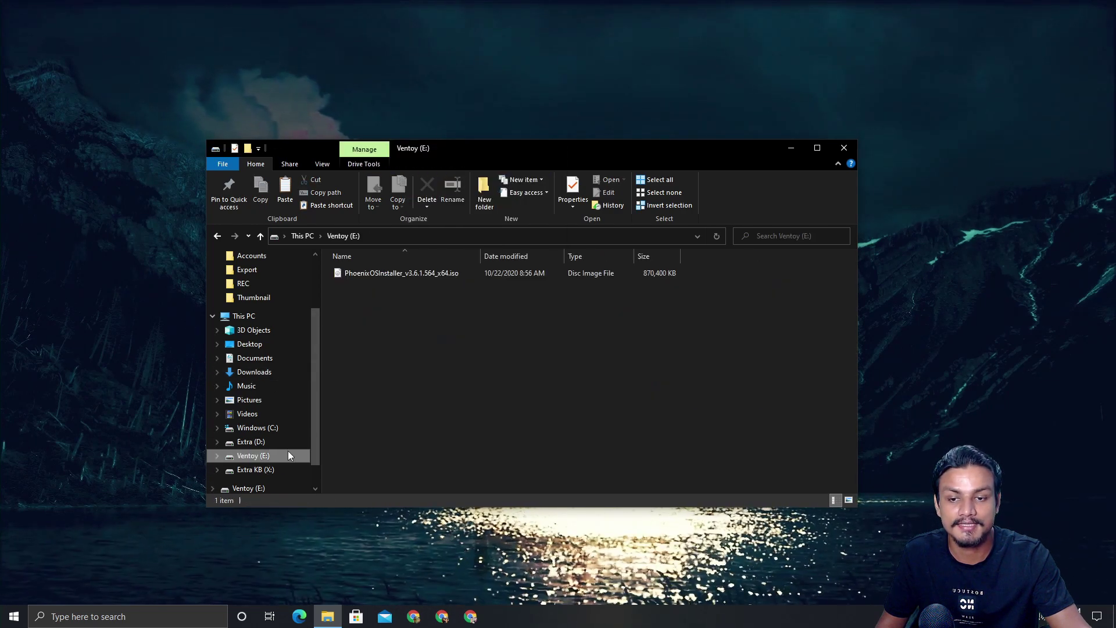
right_click(467, 318)
click(494, 398)
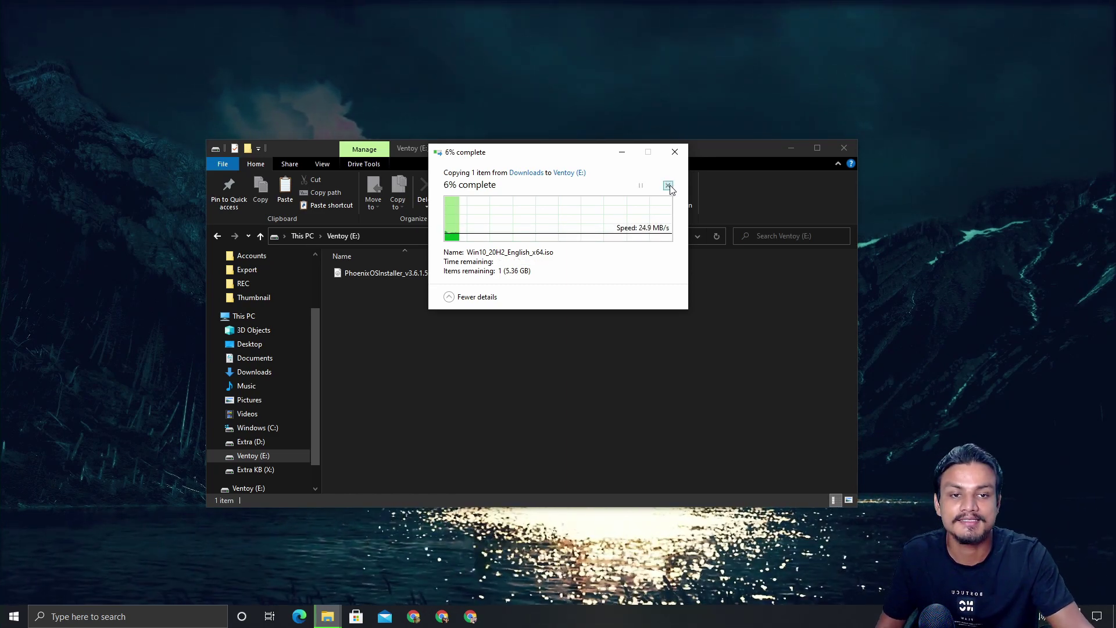
click(668, 186)
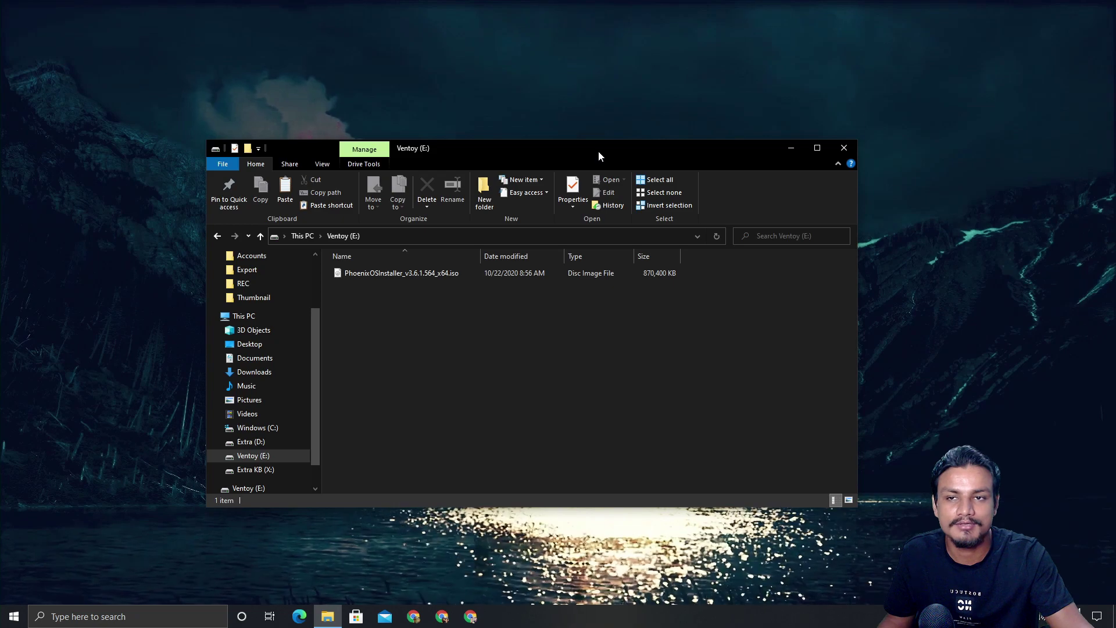
Permanently delete the PhoenixOSInstaller ISO to empty Ventoy (E:), then close File Explorer
click(413, 273)
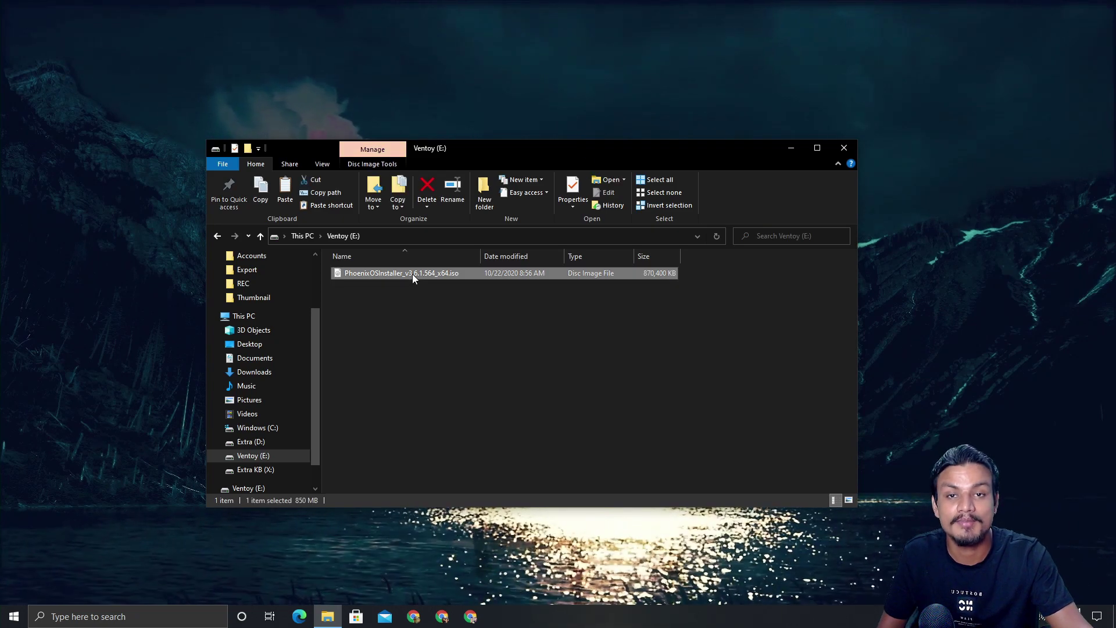
right_click(413, 274)
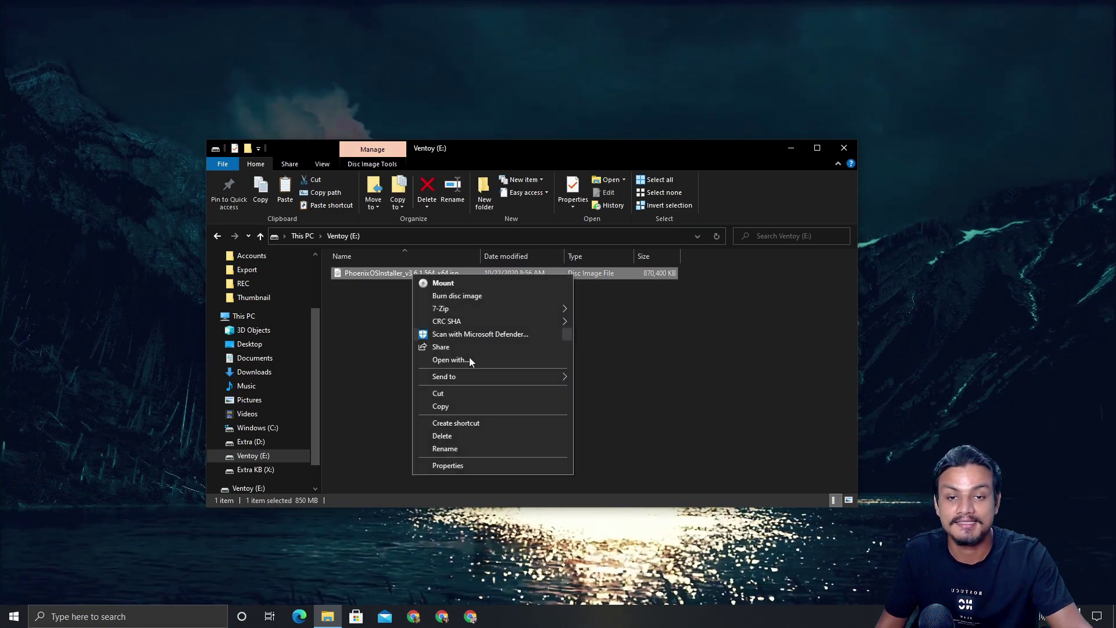
click(487, 435)
click(604, 355)
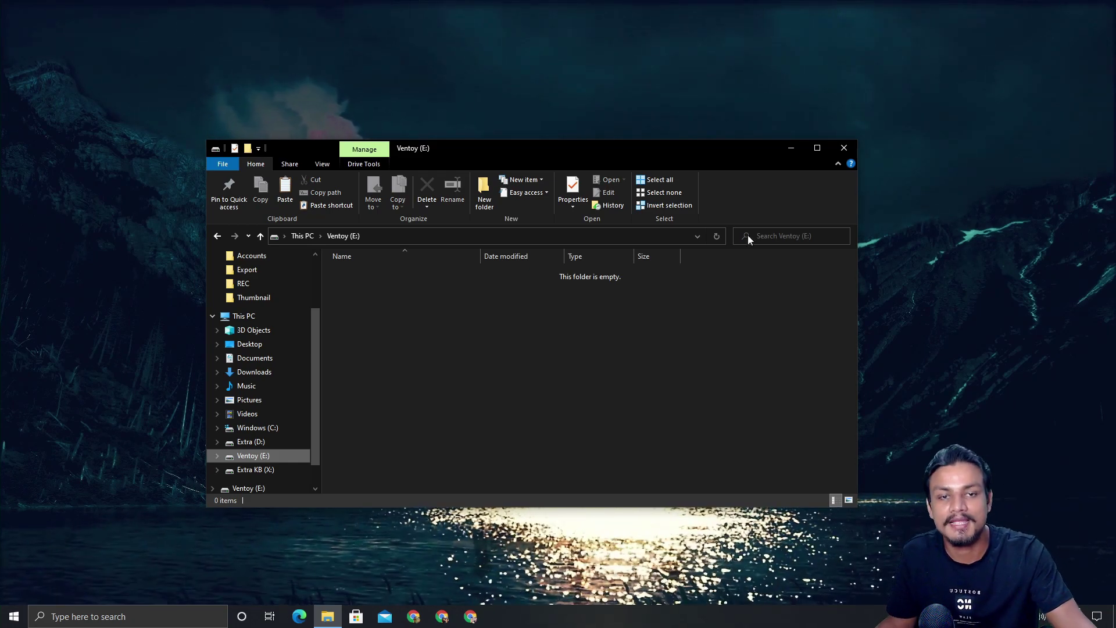
click(844, 148)
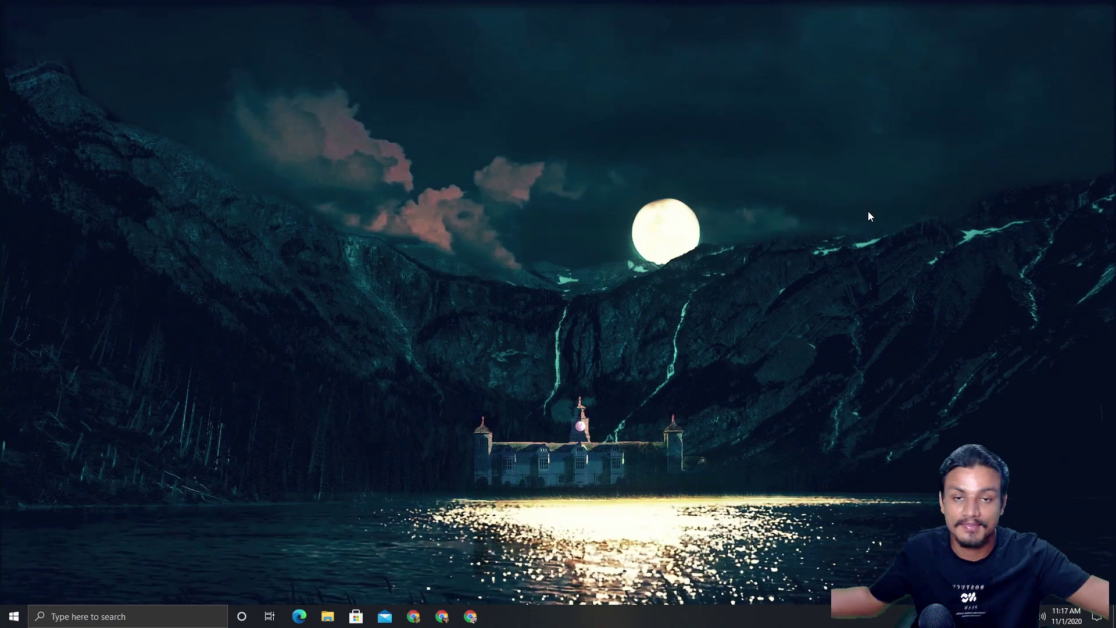